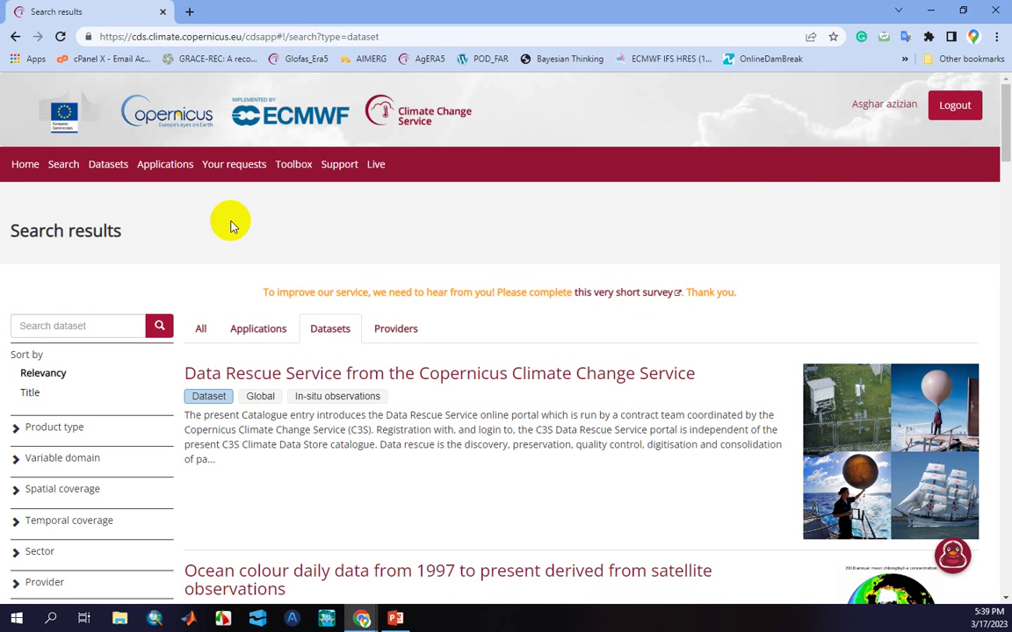
# Search the Climate Data Store's datasets for GLOFAS
pyautogui.click(105, 169)
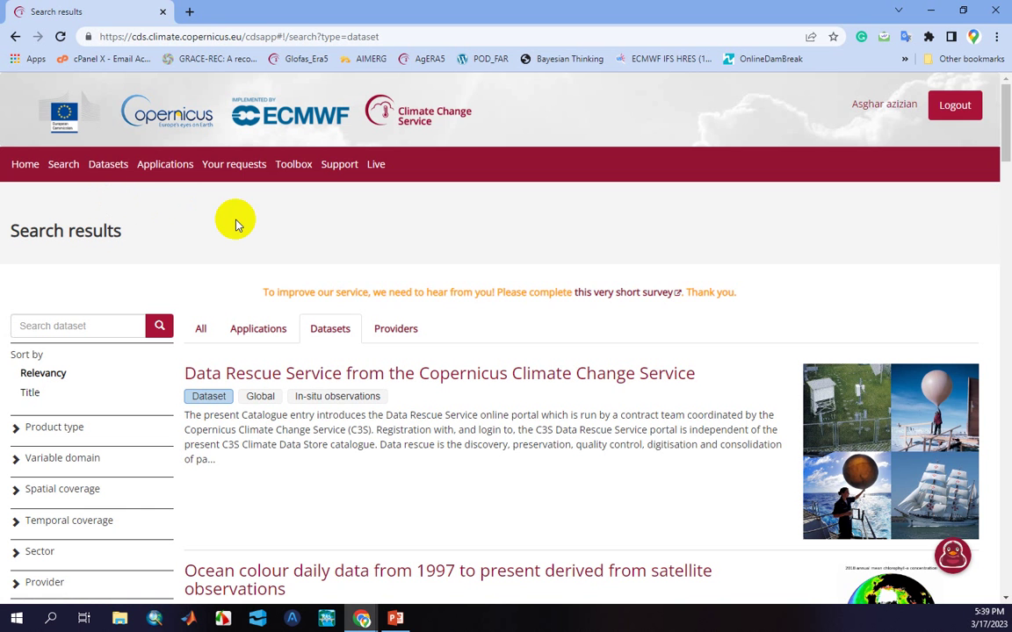
pyautogui.click(107, 168)
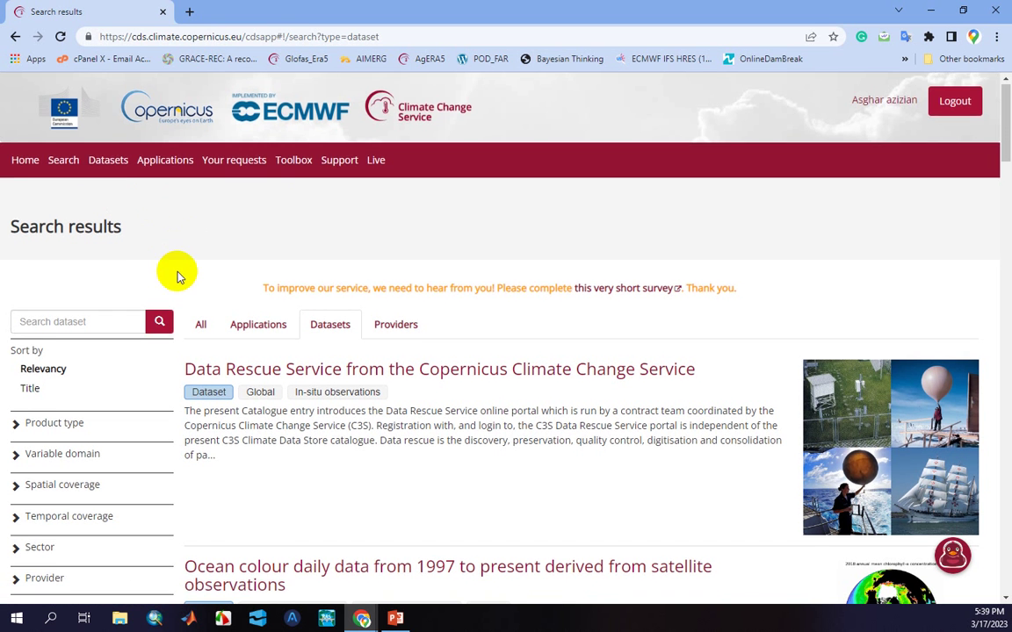
pyautogui.scroll(-2, 123, 246)
pyautogui.click(64, 185)
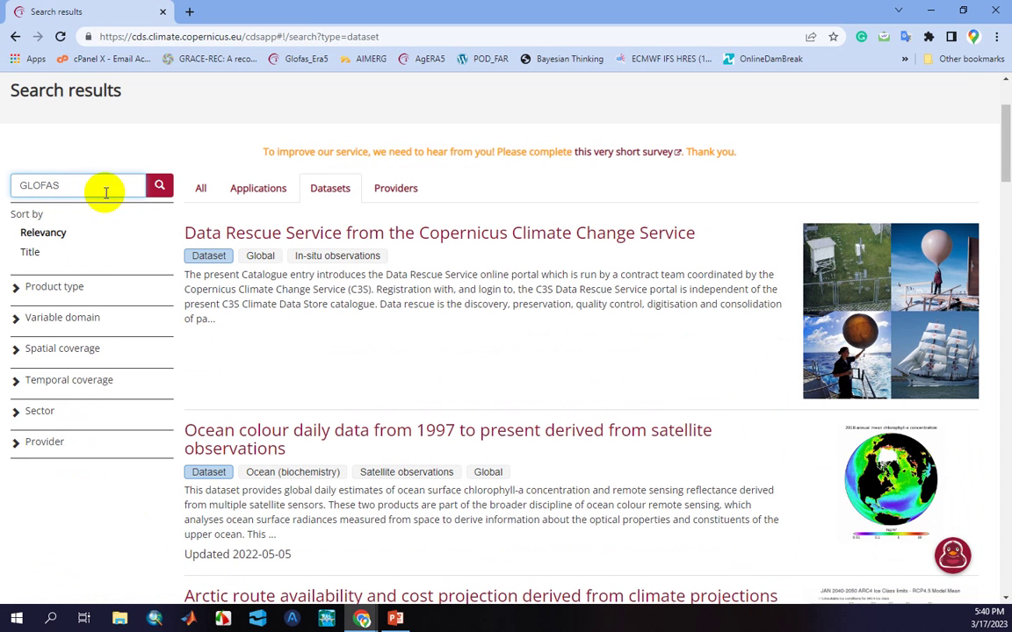
pyautogui.click(159, 191)
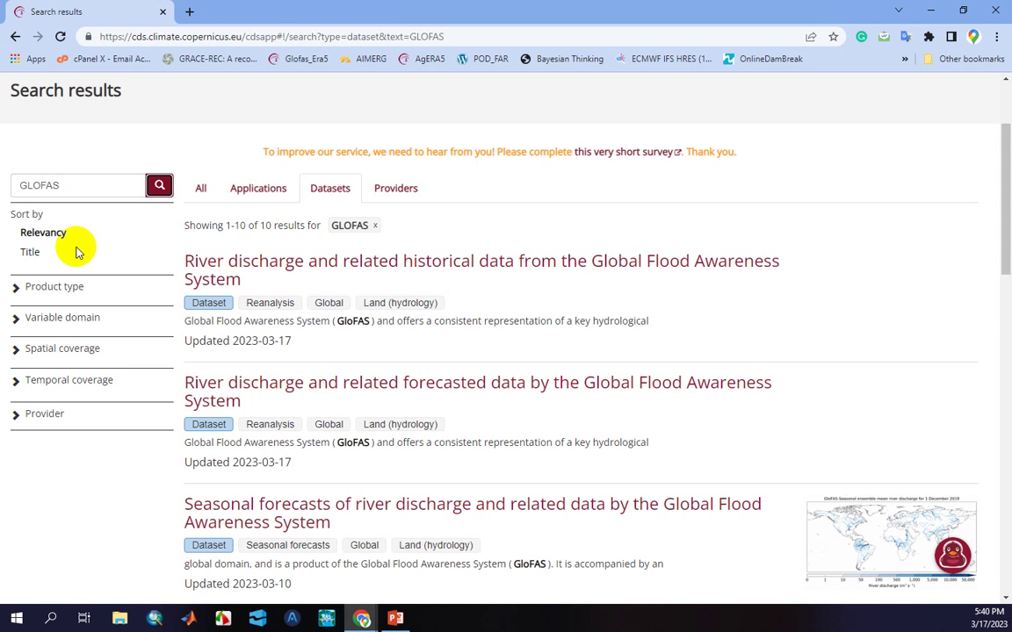
pyautogui.click(87, 182)
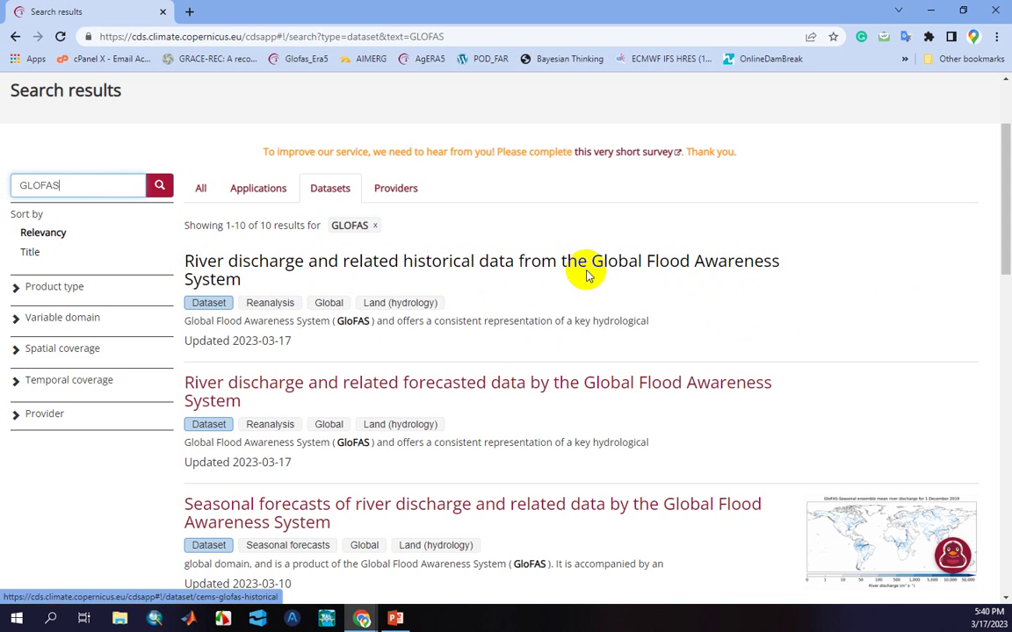
# Open the Global Flood Awareness System historical and forecasted river discharge datasets from the results in separate background tabs
pyautogui.middleClick(525, 286)
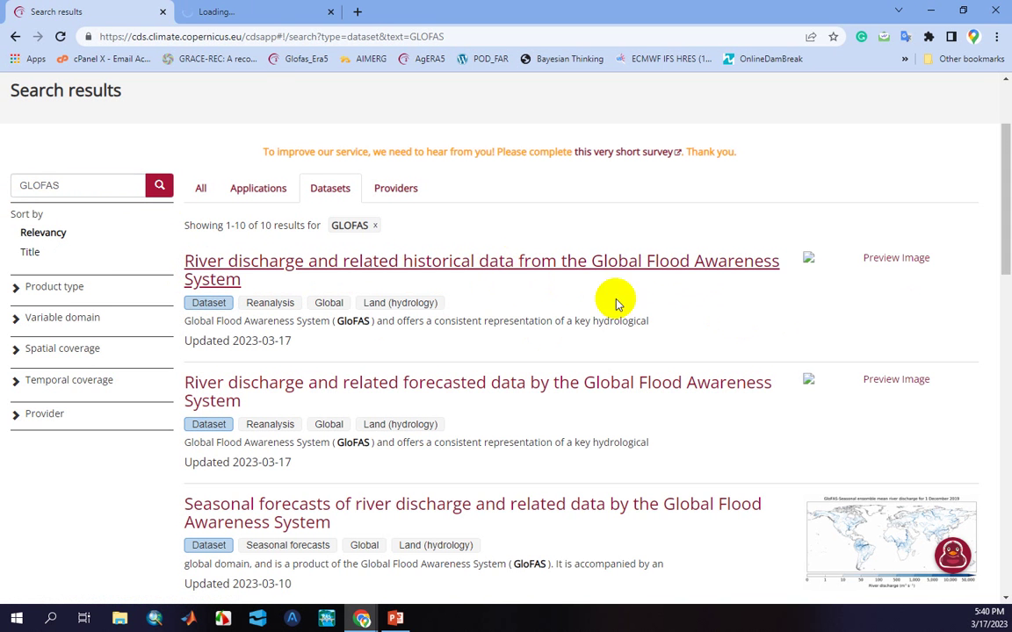
pyautogui.scroll(-1, 615, 303)
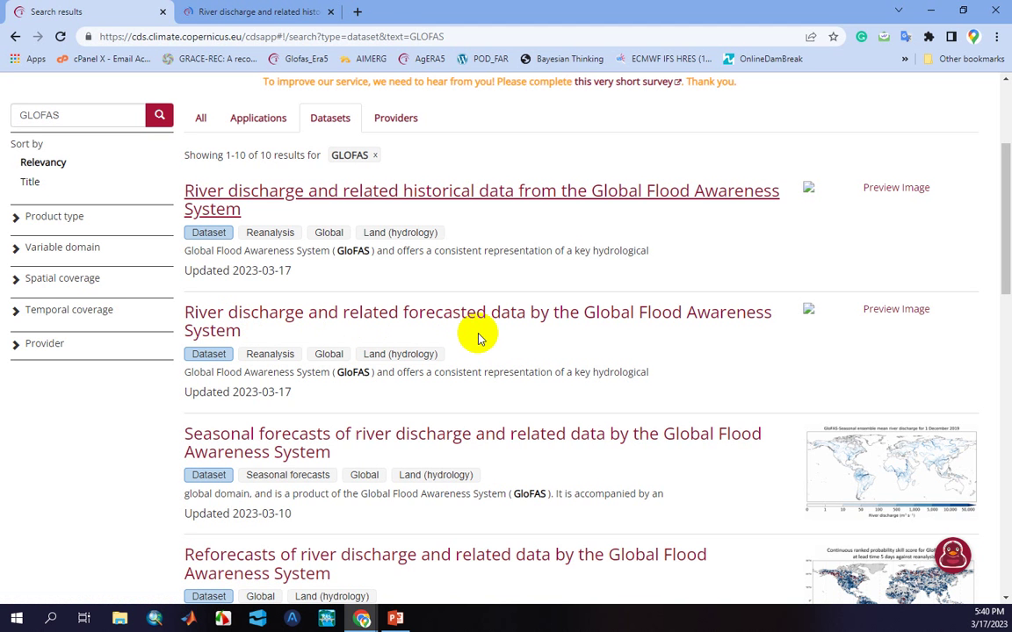
pyautogui.middleClick(624, 322)
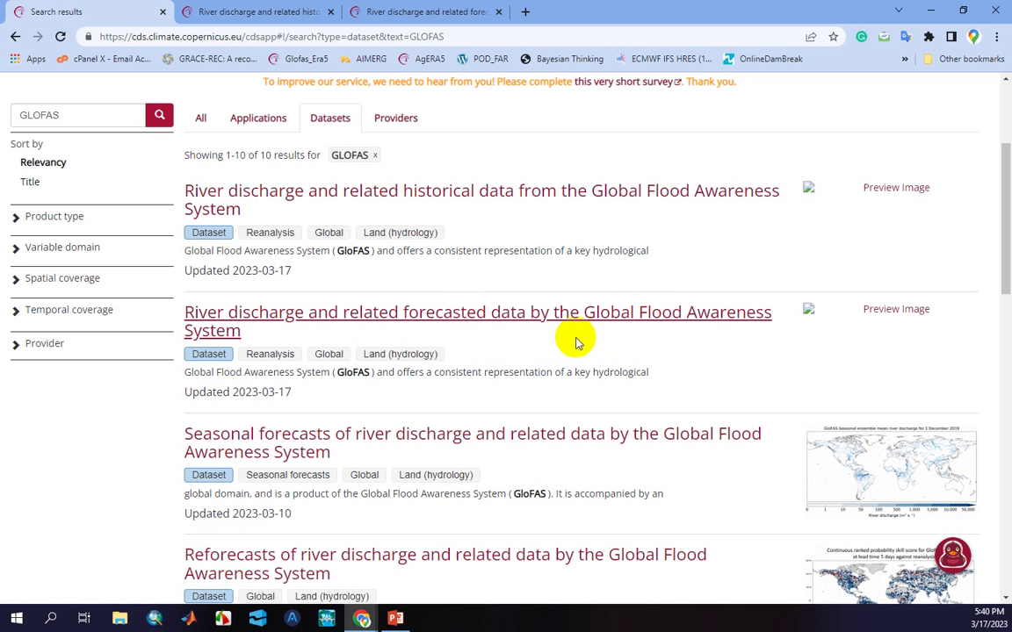
pyautogui.scroll(-3, 694, 334)
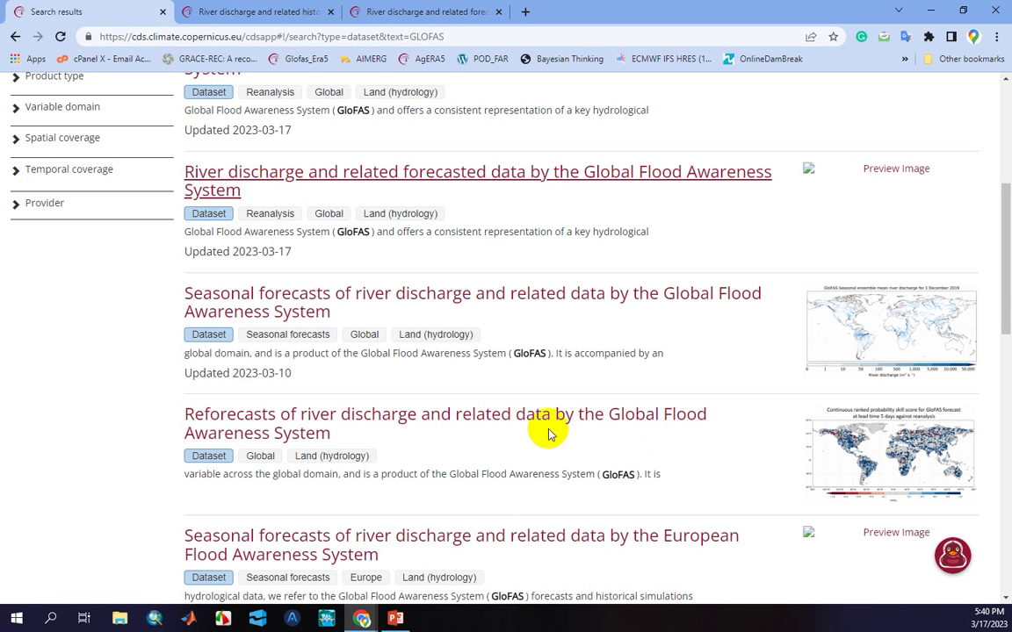
pyautogui.scroll(2, 120, 402)
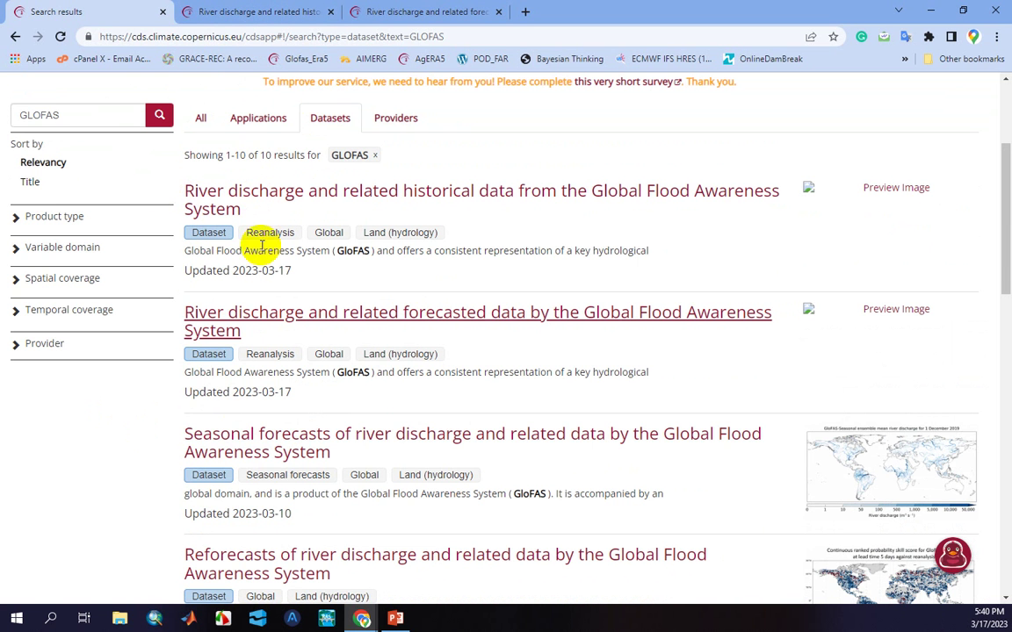
# Switch to the historical river discharge dataset and read the description of its source, forcing data and product types
pyautogui.click(226, 11)
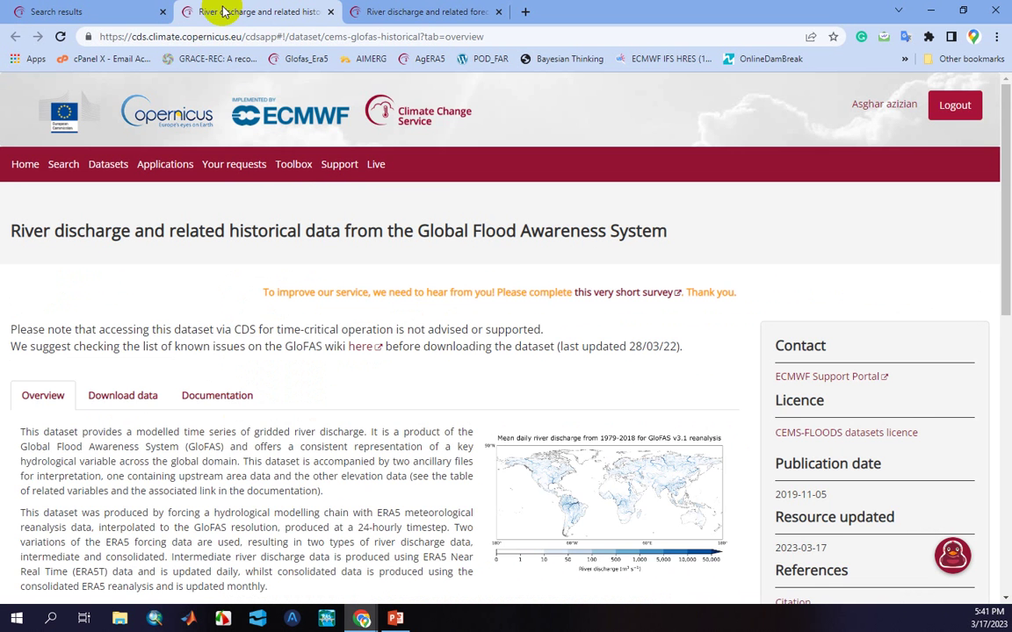
pyautogui.scroll(-1, 439, 345)
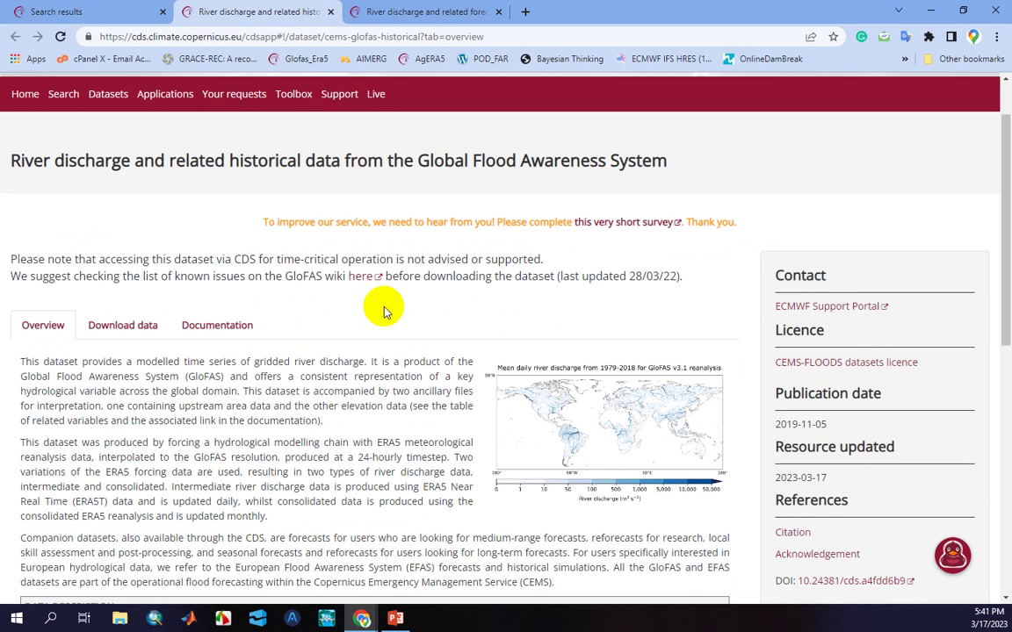
pyautogui.scroll(-1, 384, 309)
pyautogui.scroll(-2, 384, 302)
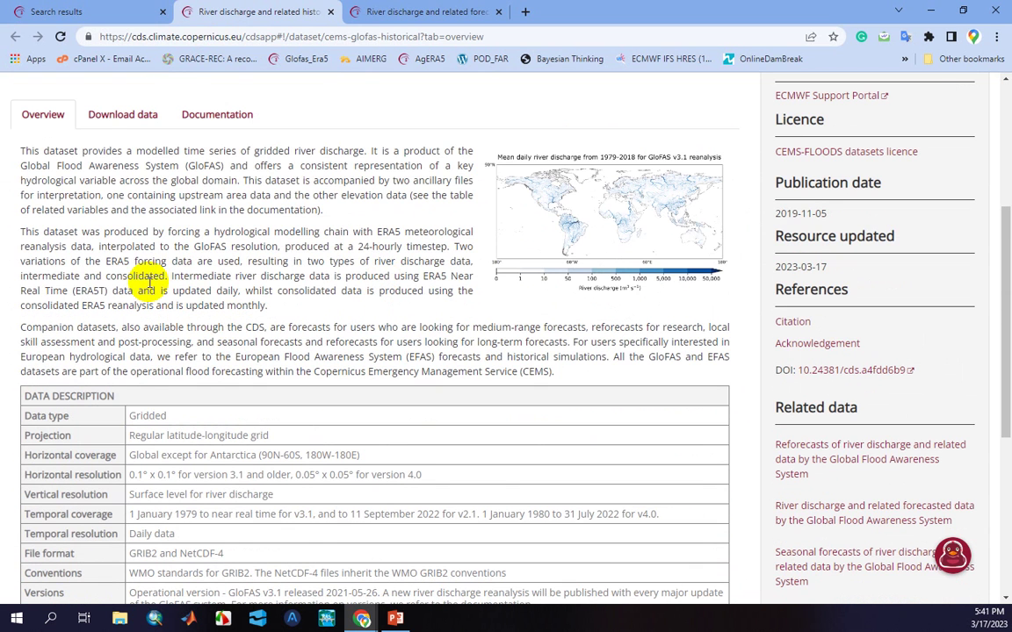
pyautogui.moveTo(32, 154); pyautogui.dragTo(183, 188)
pyautogui.click(166, 168)
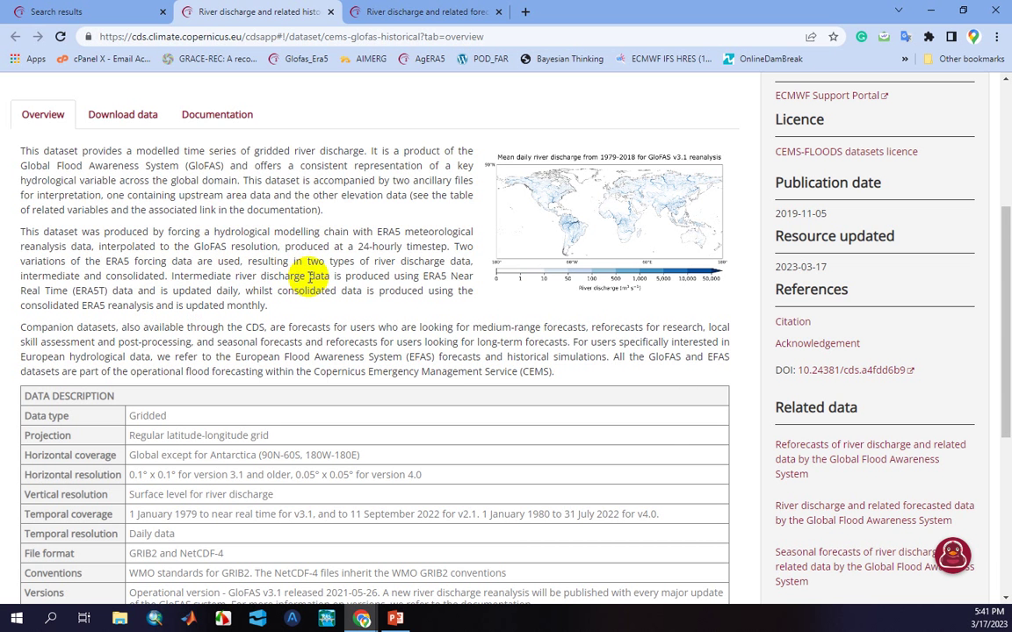
# Examine the data description table for data type, resolution, temporal coverage, file format and update frequency, plus the main and related variables
pyautogui.scroll(-4, 294, 264)
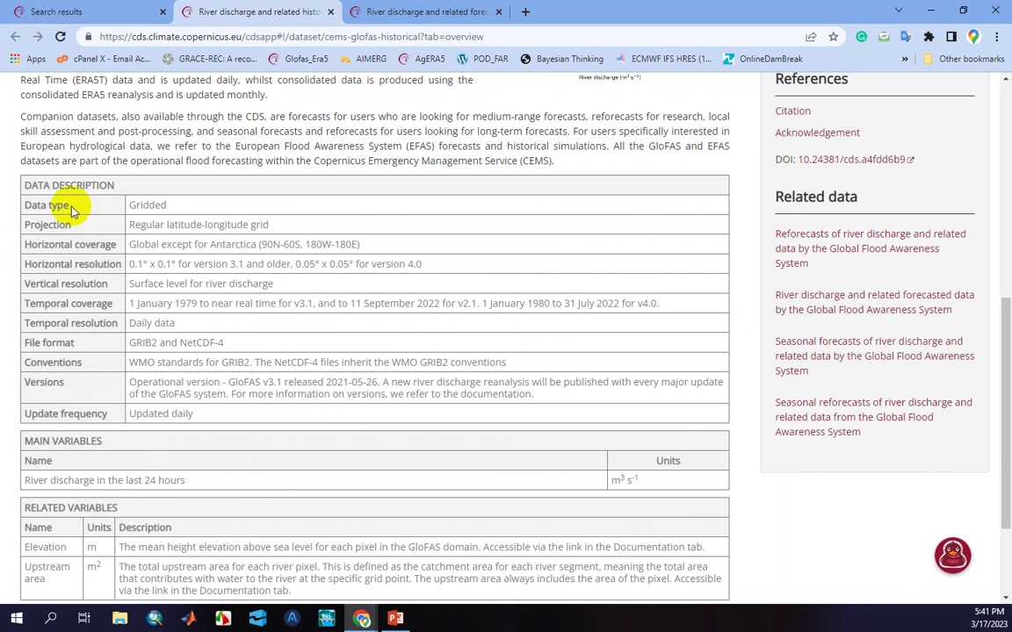
pyautogui.moveTo(30, 206); pyautogui.dragTo(147, 210)
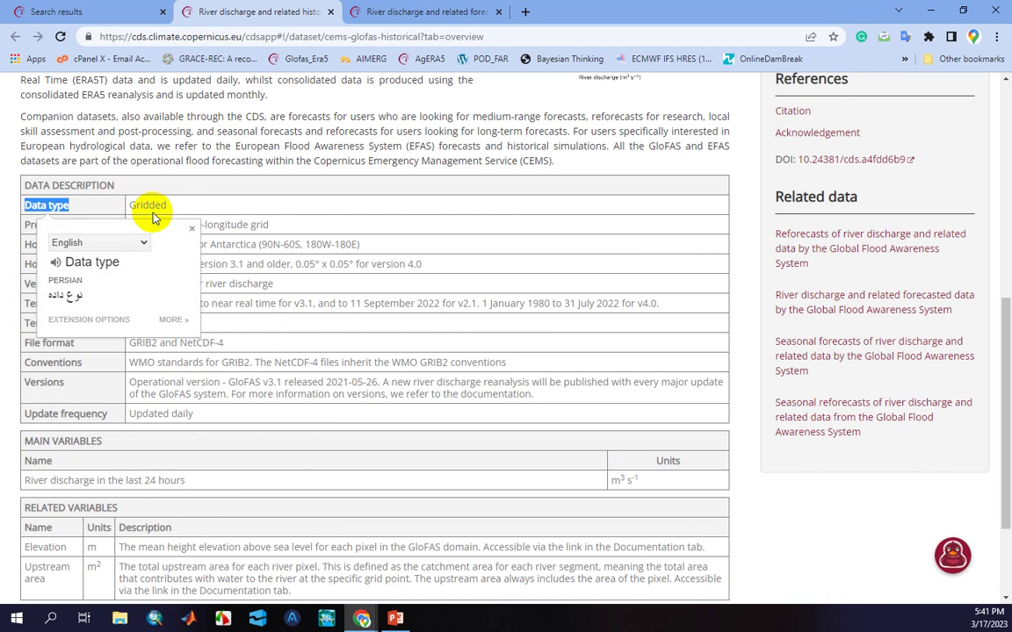
pyautogui.click(174, 203)
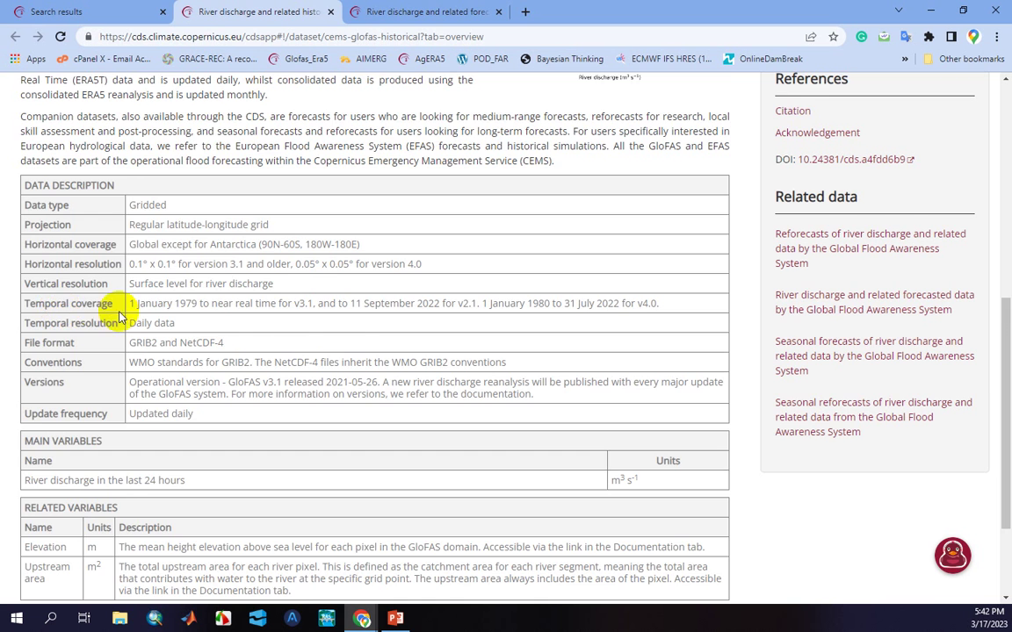
pyautogui.scroll(-1, 131, 289)
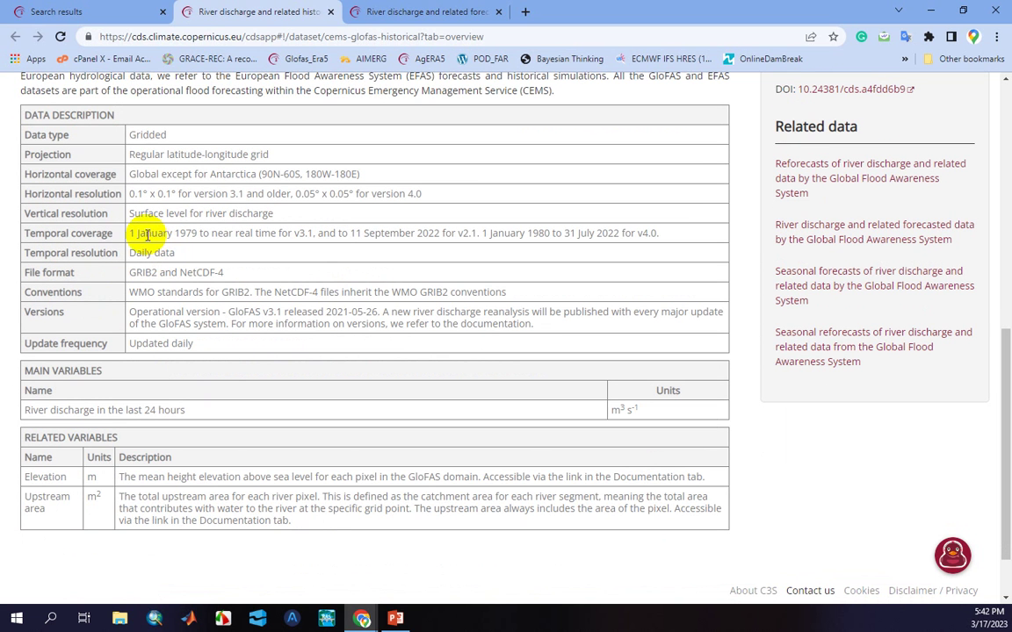
pyautogui.moveTo(132, 235); pyautogui.dragTo(194, 234)
pyautogui.click(195, 232)
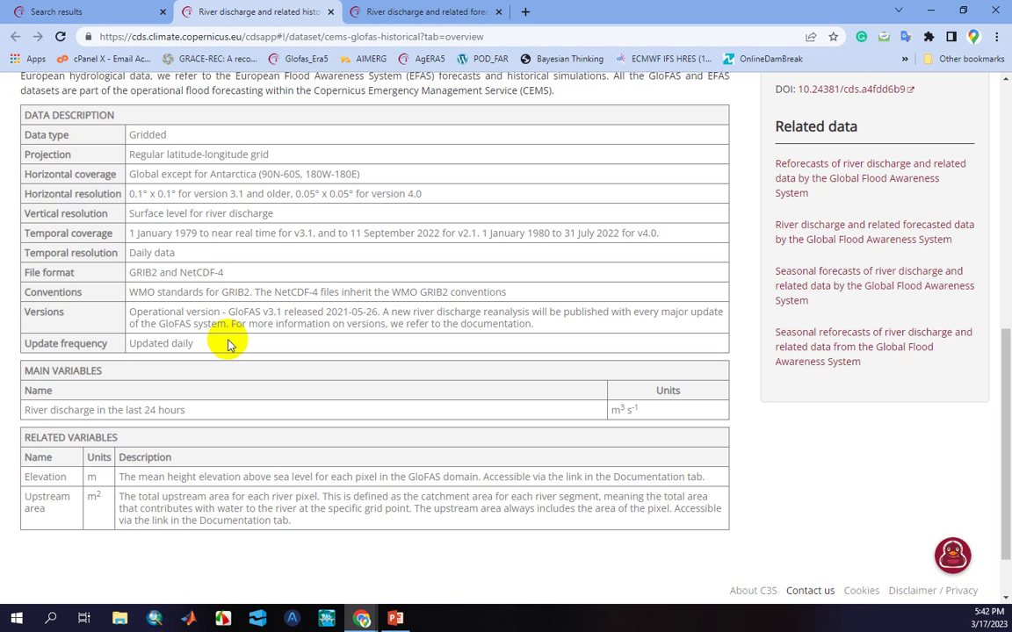
pyautogui.scroll(-1, 228, 344)
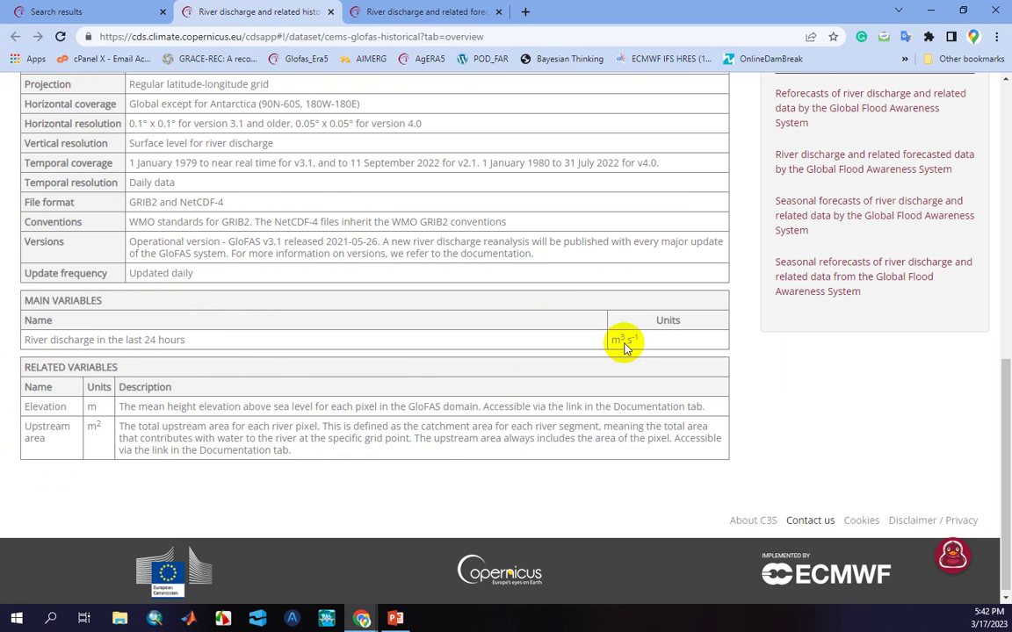
# Open the historical dataset's download form and expand the Operational and Legacy groups under System version
pyautogui.scroll(2, 527, 335)
pyautogui.scroll(5, 522, 334)
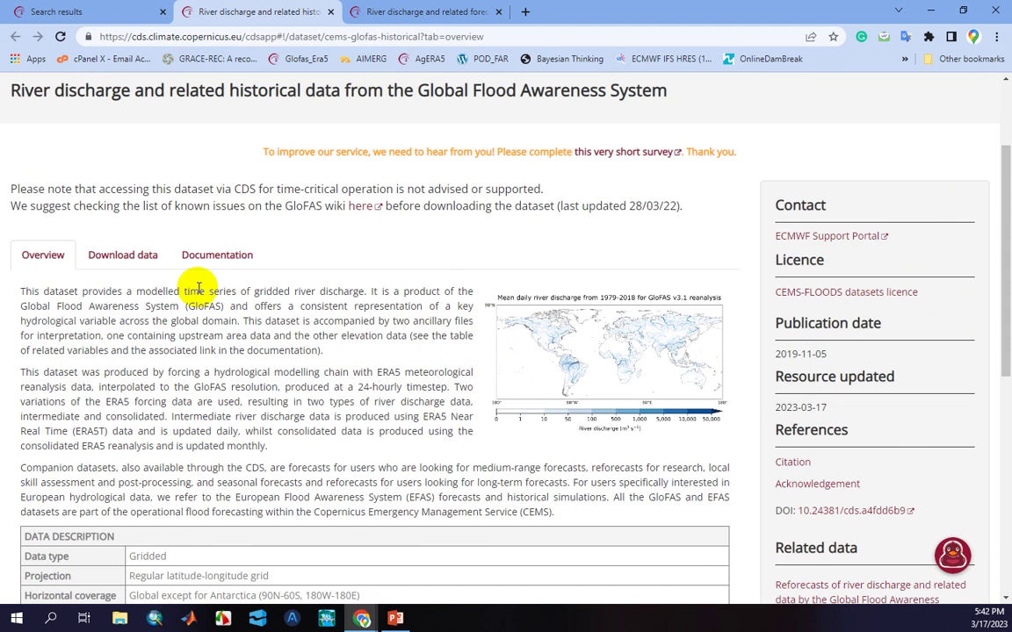
pyautogui.scroll(-1, 198, 288)
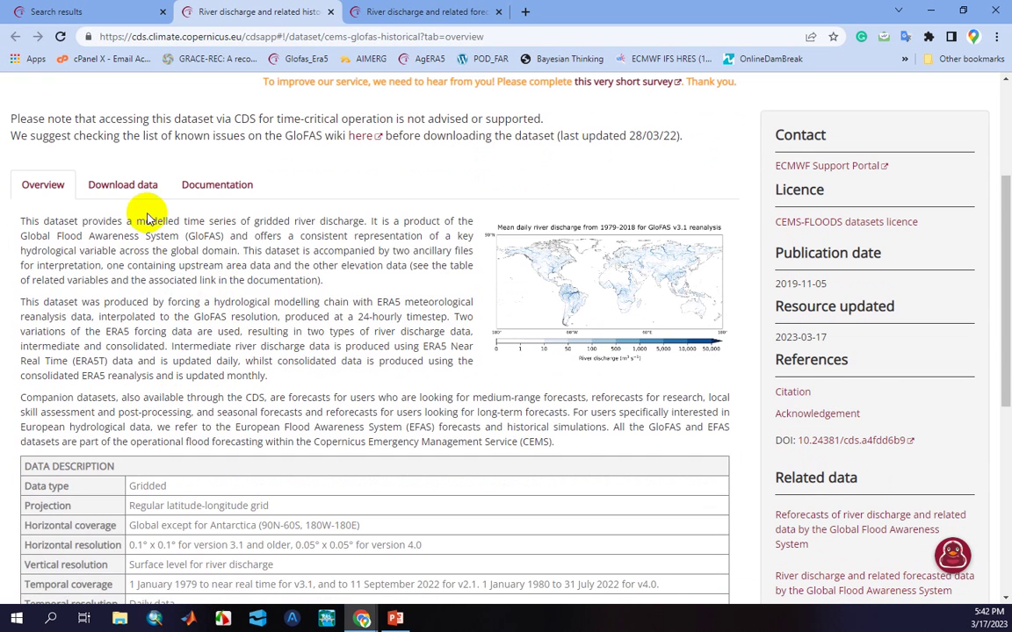
pyautogui.click(119, 186)
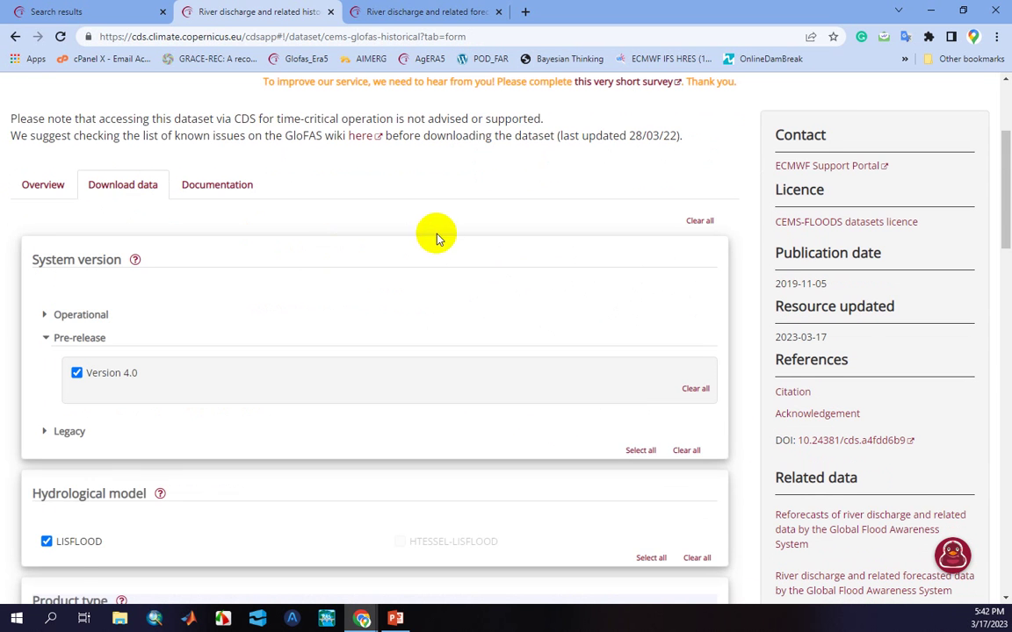
pyautogui.scroll(-1, 269, 233)
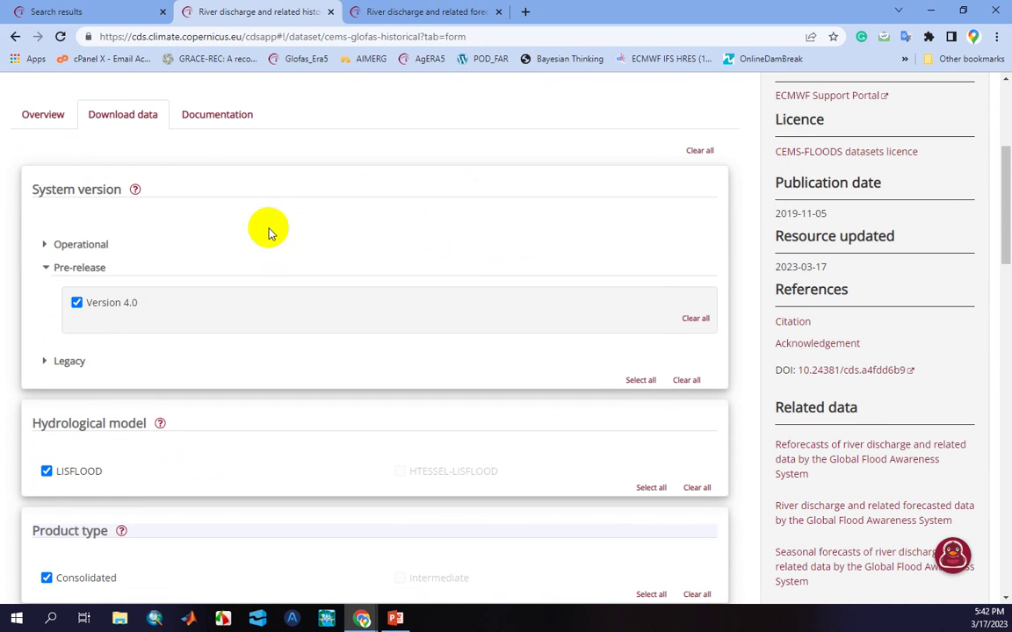
pyautogui.click(88, 252)
pyautogui.click(72, 434)
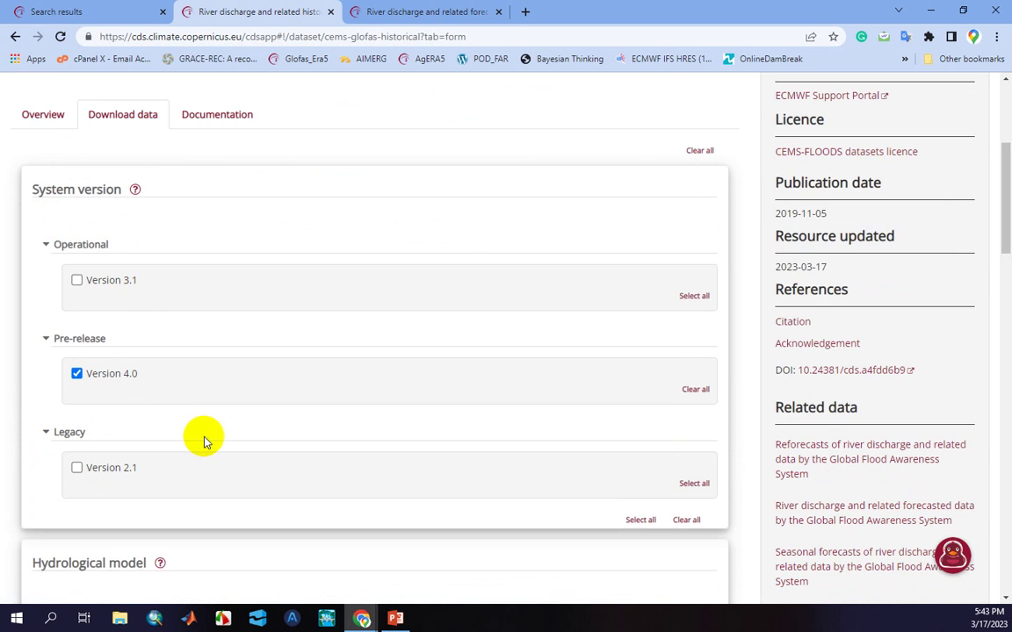
# Review the version, model and product type options, selecting legacy Version 2.1 and deselecting pre-release Version 4.0
pyautogui.scroll(-1, 203, 442)
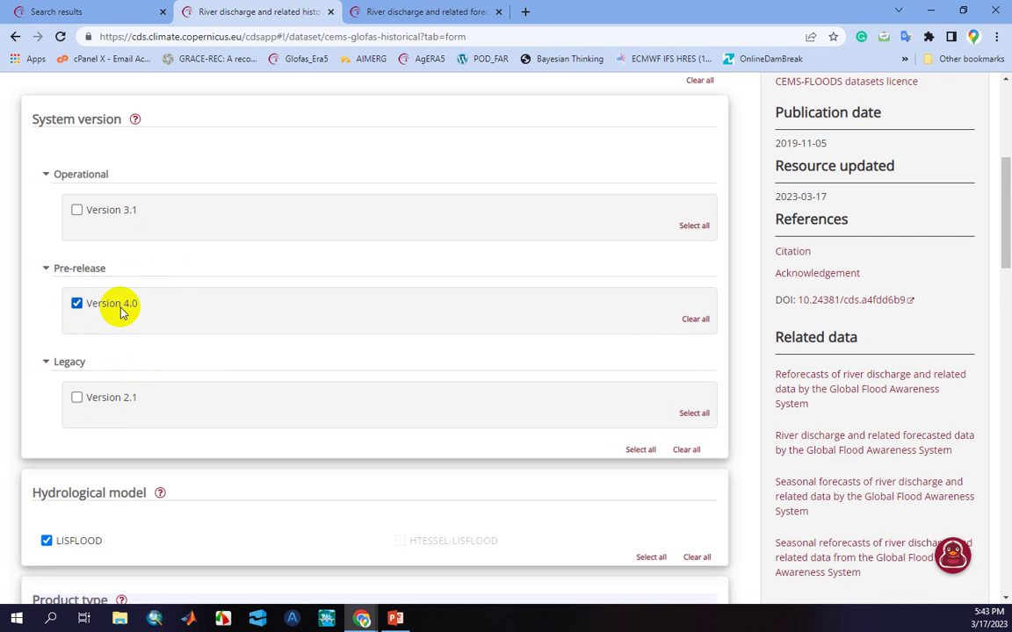
pyautogui.scroll(-3, 119, 308)
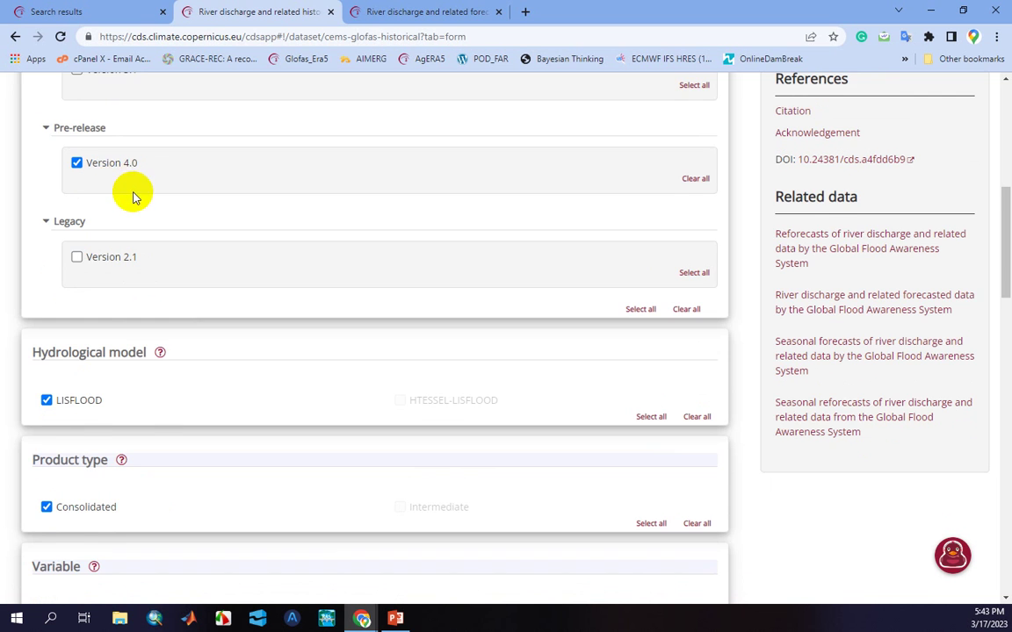
pyautogui.scroll(3, 134, 194)
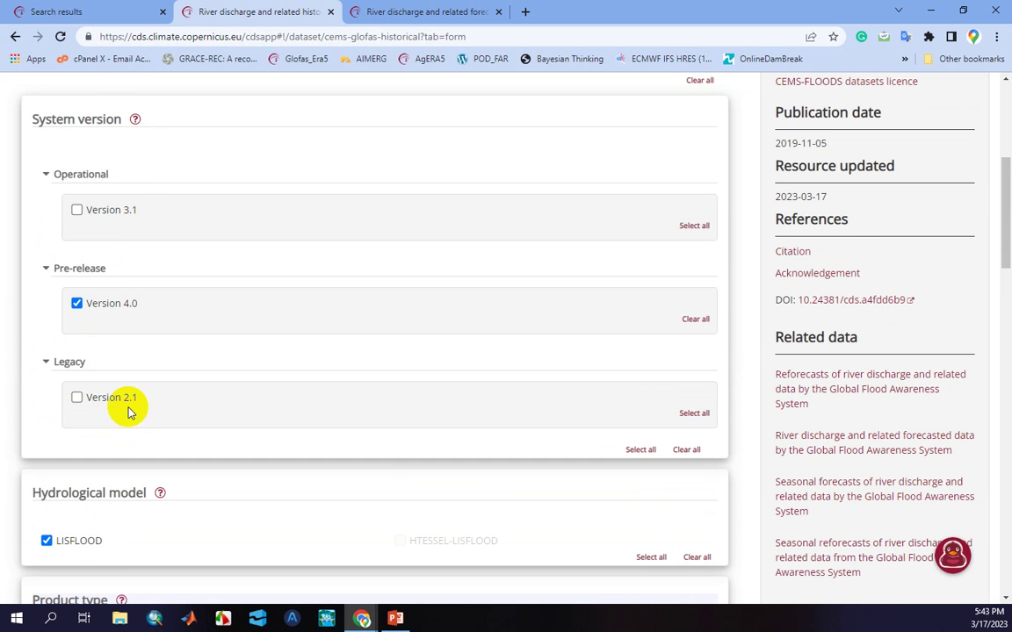
pyautogui.scroll(-1, 156, 400)
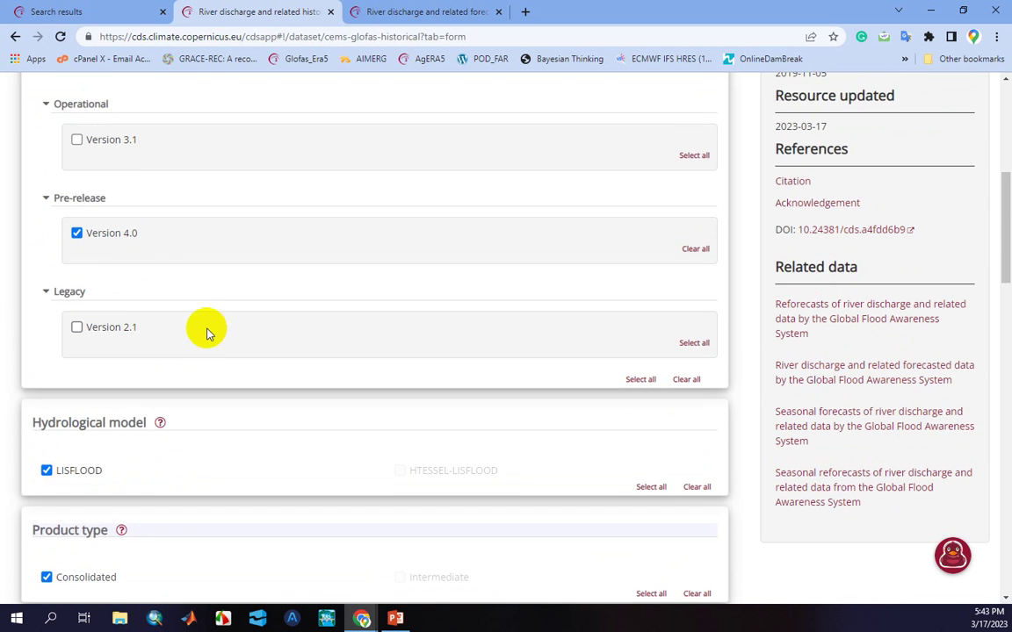
pyautogui.scroll(-2, 176, 327)
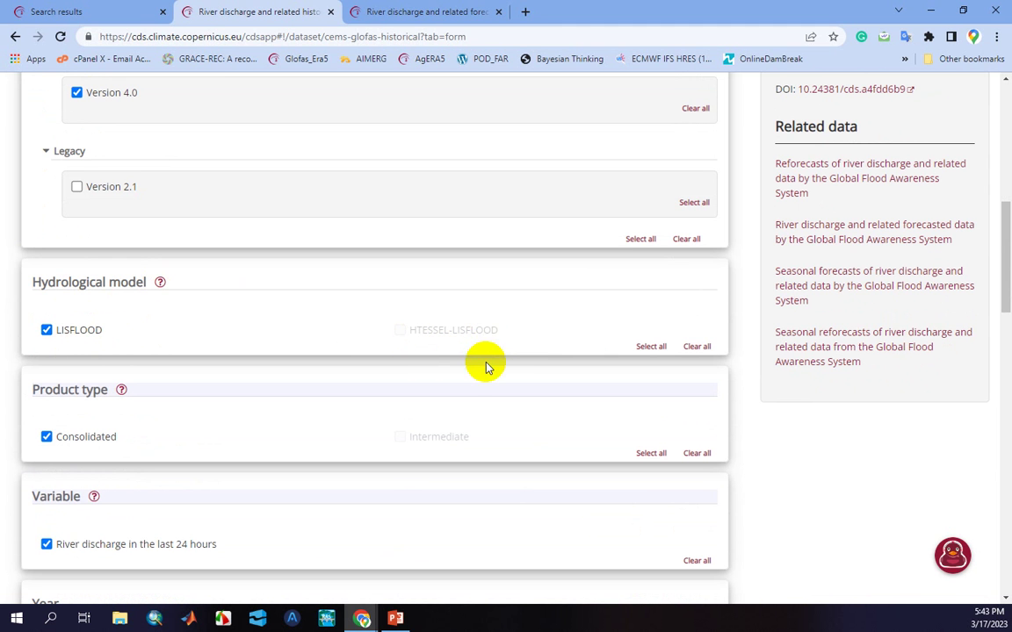
pyautogui.scroll(2, 439, 351)
pyautogui.scroll(-1, 209, 314)
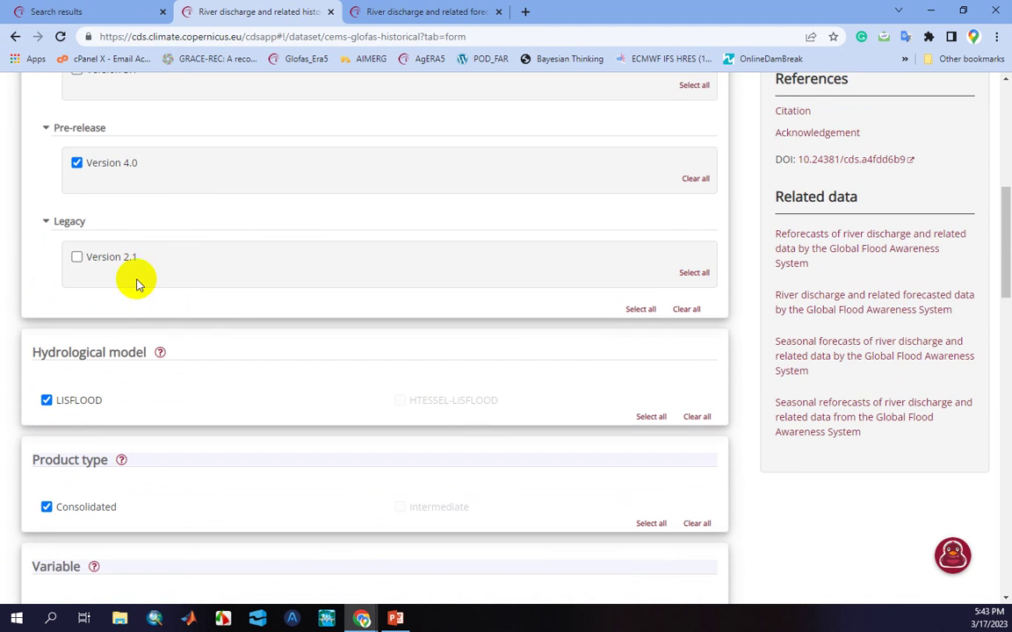
pyautogui.click(76, 256)
pyautogui.click(77, 163)
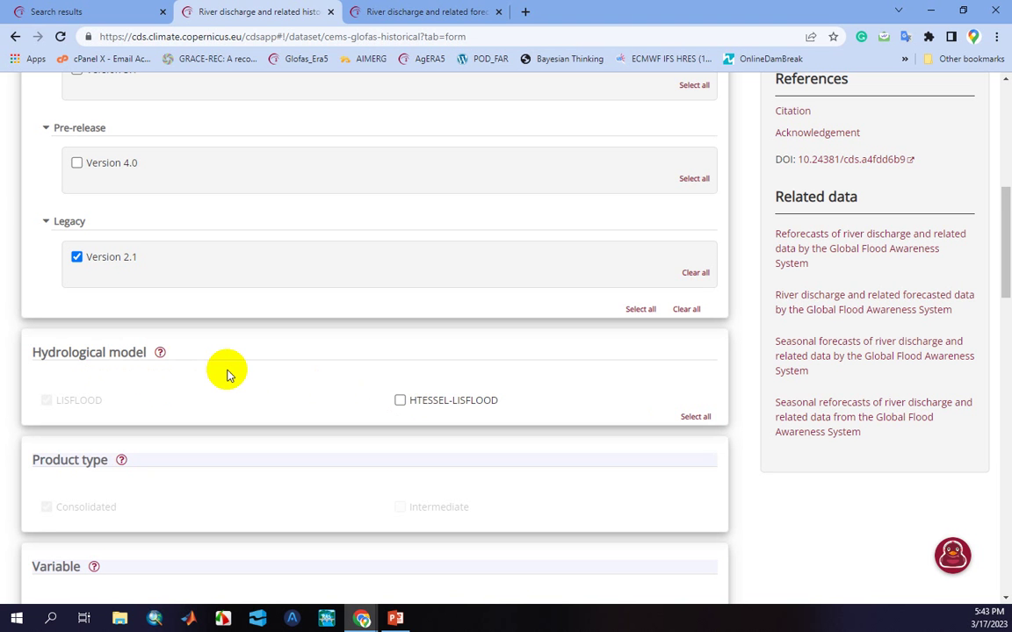
# Select and deselect pre-release Version 4.0, and clear the LISFLOOD hydrological model and legacy Version 2.1
pyautogui.scroll(1, 226, 368)
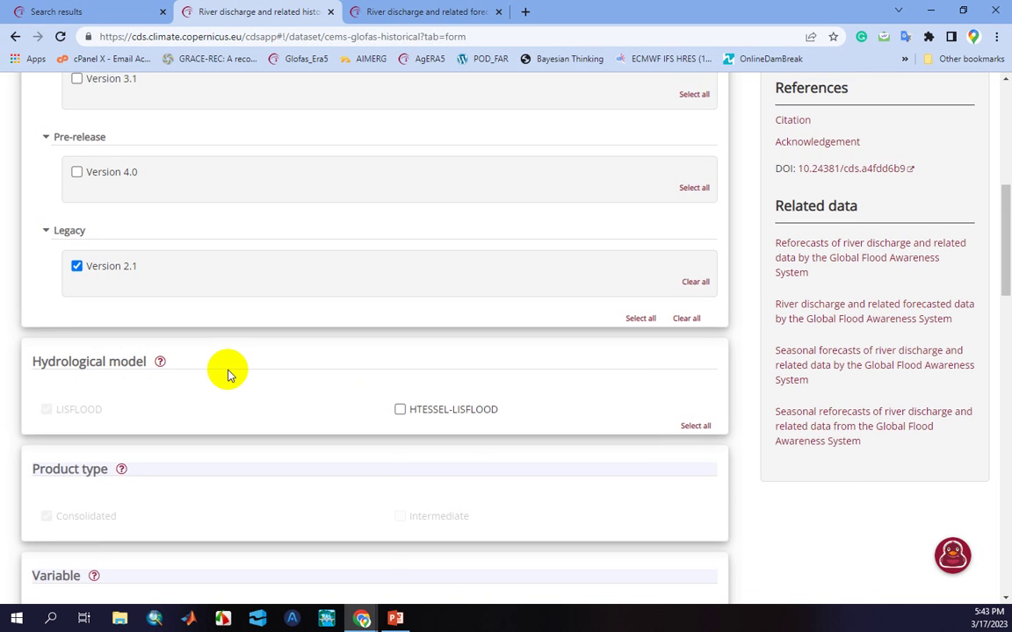
pyautogui.click(77, 233)
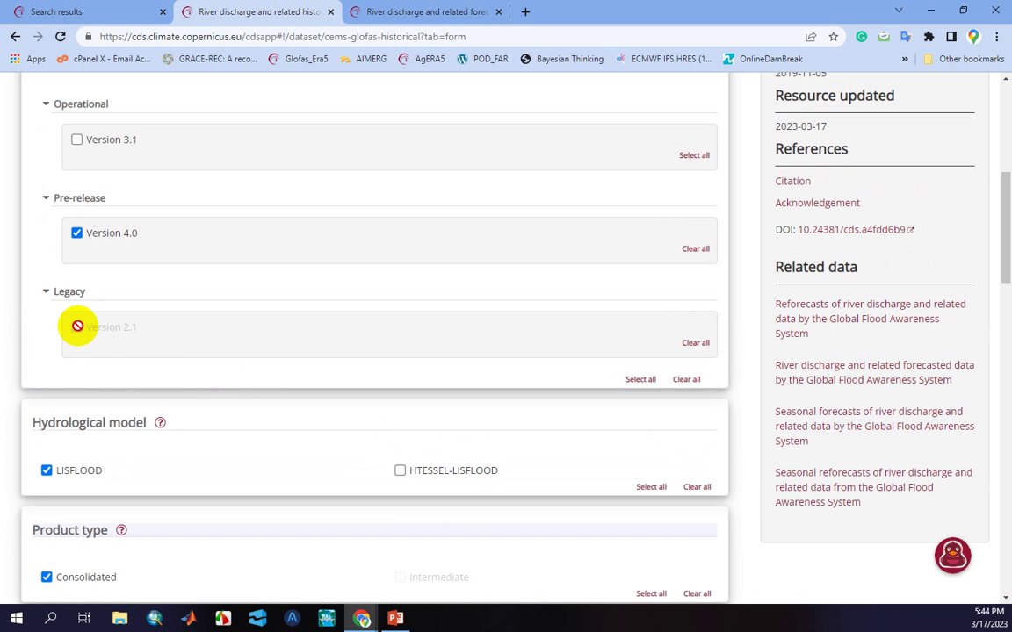
pyautogui.click(87, 232)
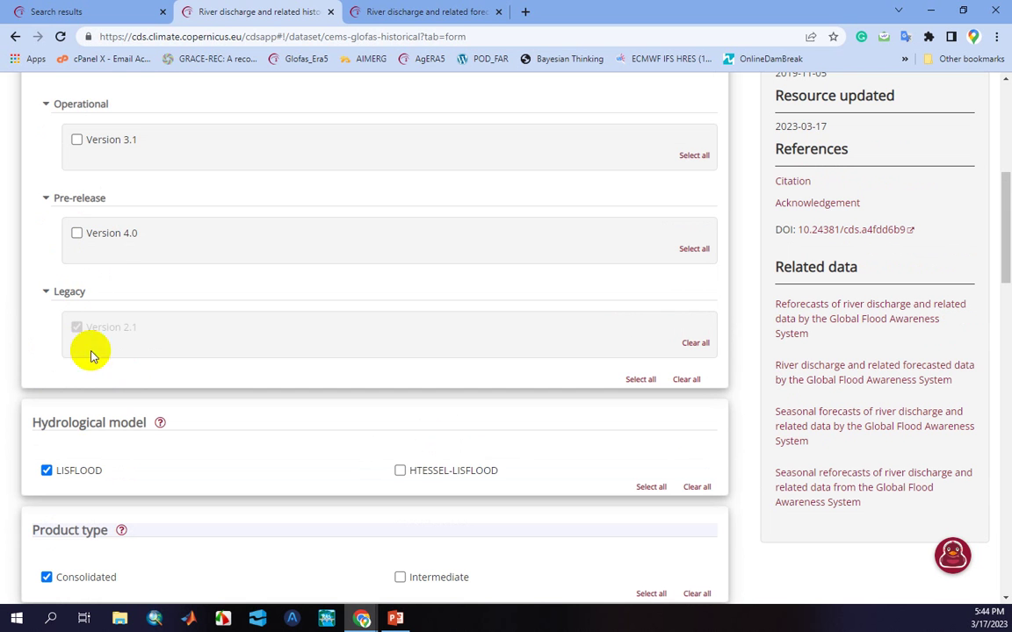
pyautogui.click(47, 470)
pyautogui.click(119, 331)
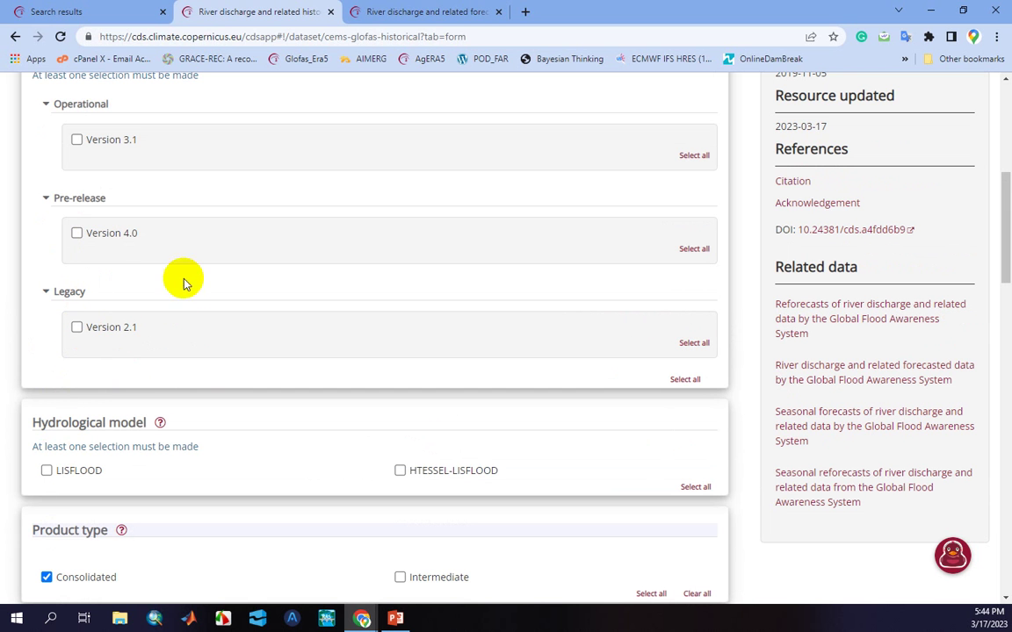
# Select pre-release Version 4.0 as the system version and LISFLOOD as the hydrological model
pyautogui.click(77, 233)
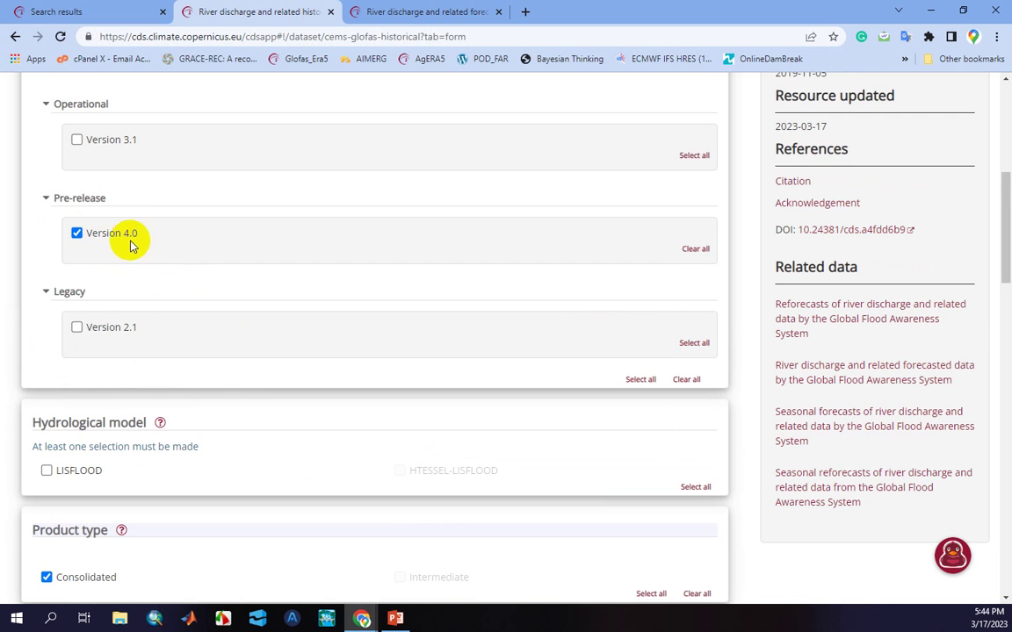
pyautogui.scroll(-1, 193, 347)
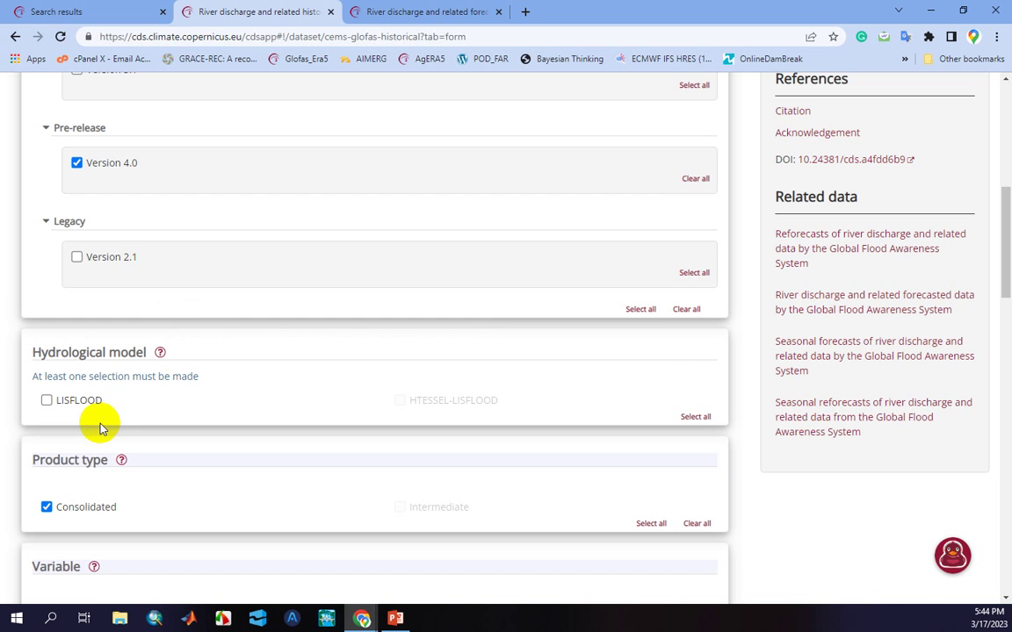
pyautogui.click(46, 401)
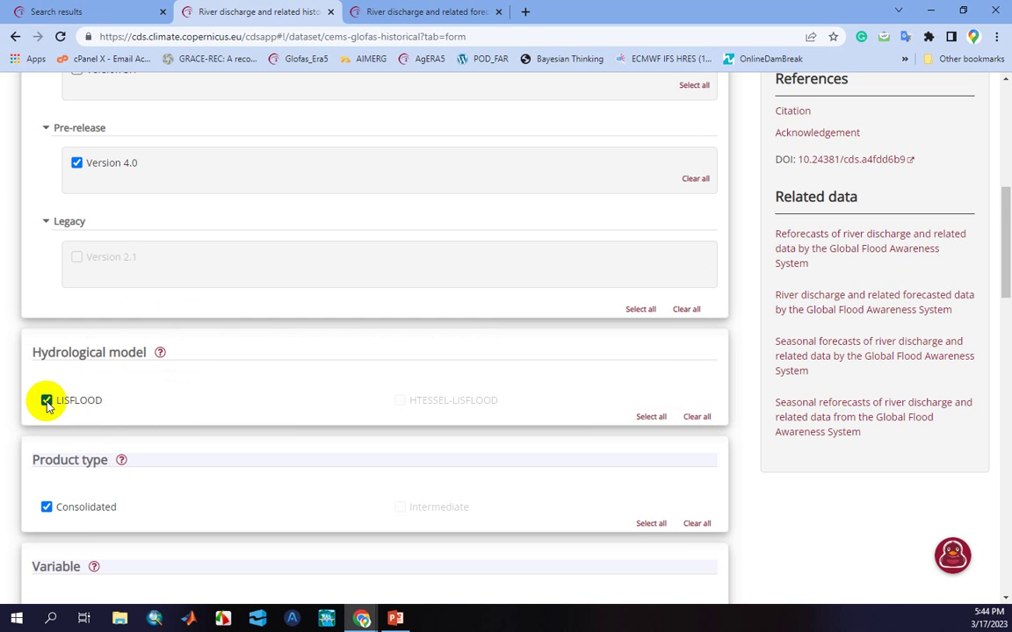
pyautogui.scroll(-2, 219, 413)
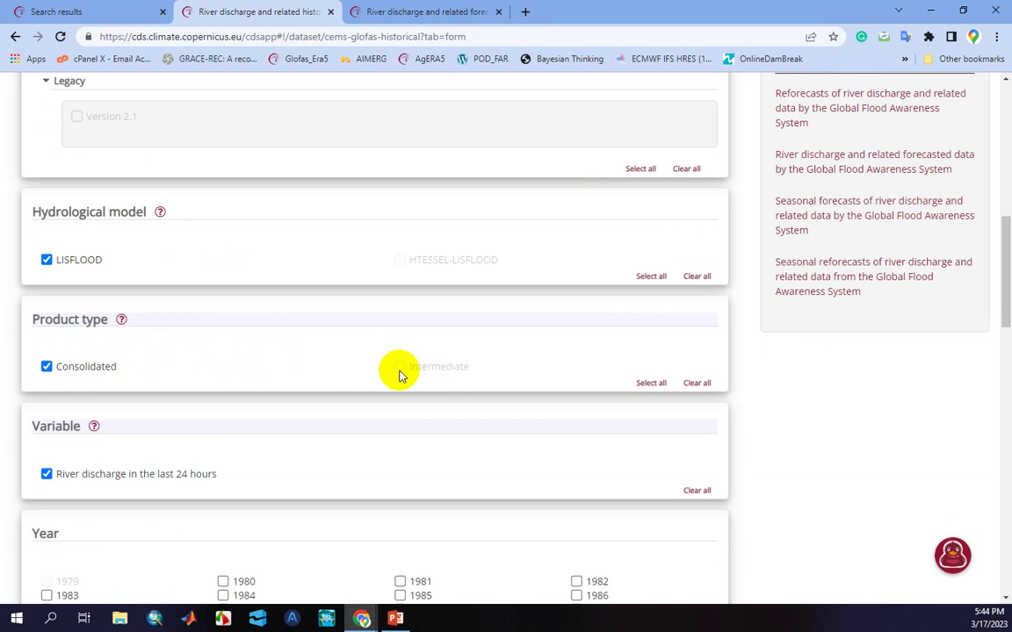
# Deselect pre-release Version 4.0 under System version and go to the product type options
pyautogui.scroll(2, 398, 368)
pyautogui.click(77, 163)
pyautogui.scroll(-3, 402, 357)
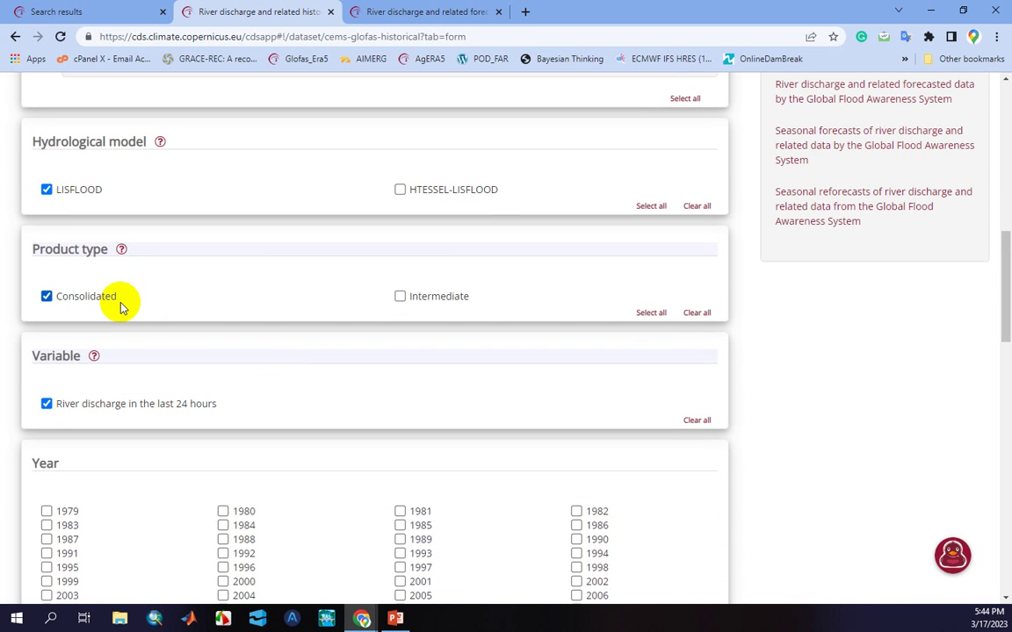
# Change the product type selection from Consolidated to Intermediate and check which years it offers
pyautogui.moveTo(120, 253)
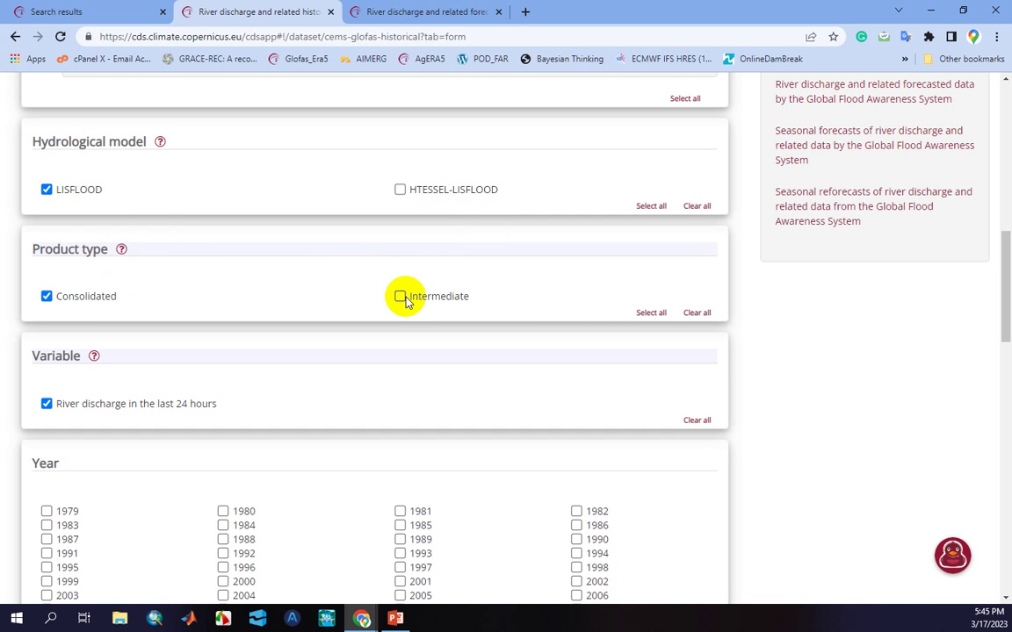
pyautogui.click(65, 297)
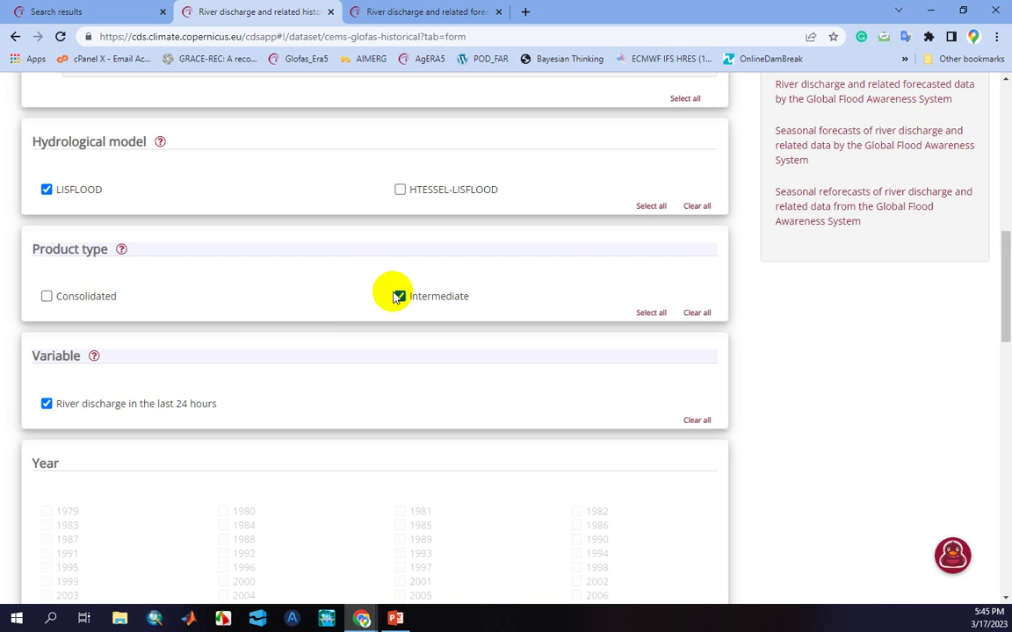
pyautogui.scroll(-1, 360, 302)
pyautogui.scroll(-1, 86, 341)
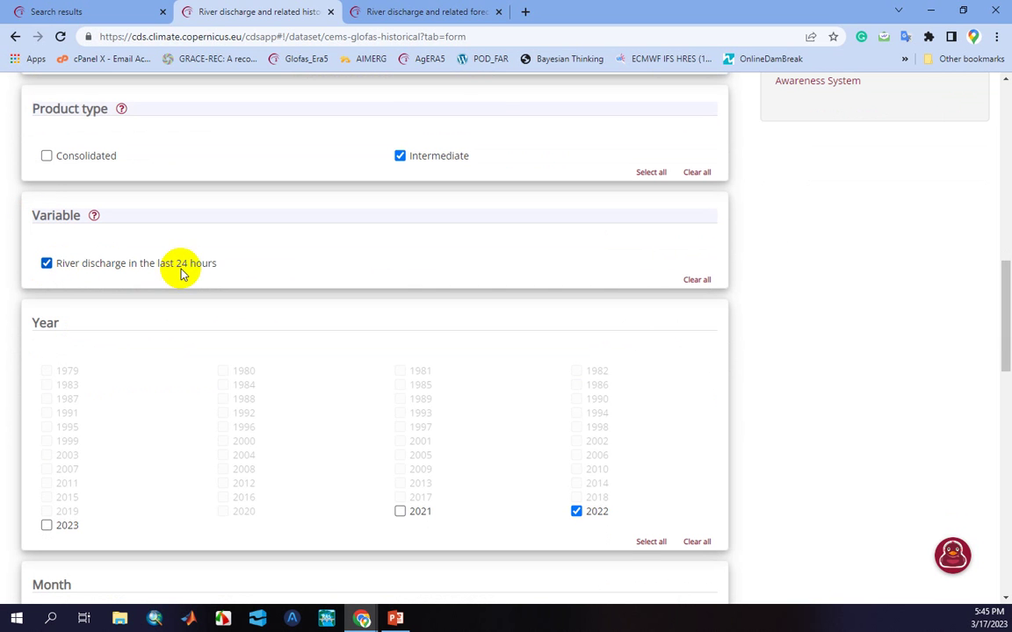
# Clear and reselect the variable River discharge in the last 24 hours, and add 2021 to the selected years
pyautogui.click(47, 264)
pyautogui.click(47, 264)
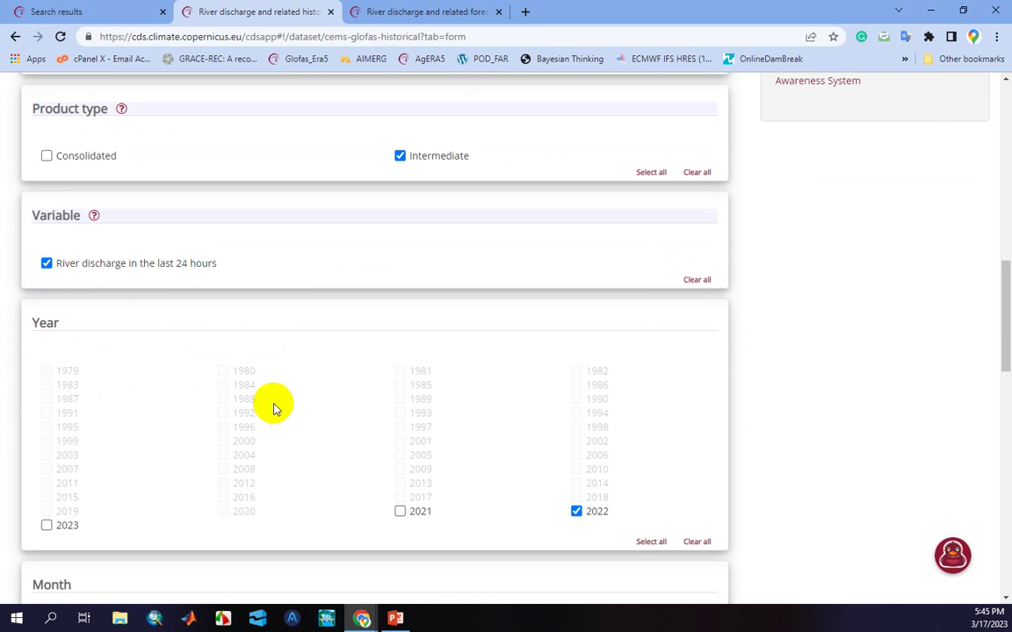
pyautogui.scroll(1, 413, 298)
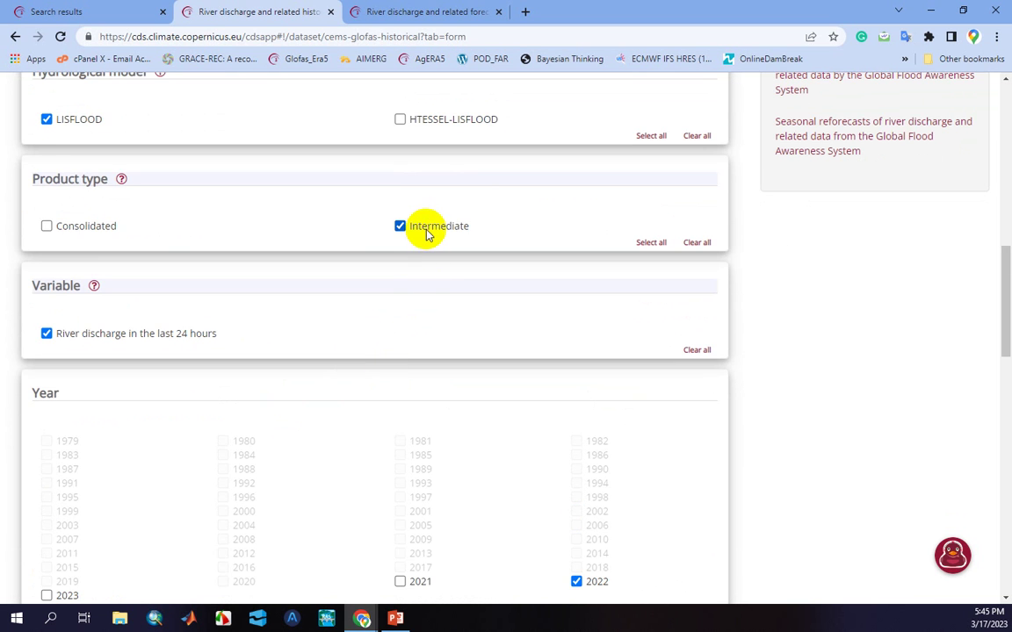
pyautogui.scroll(-1, 427, 232)
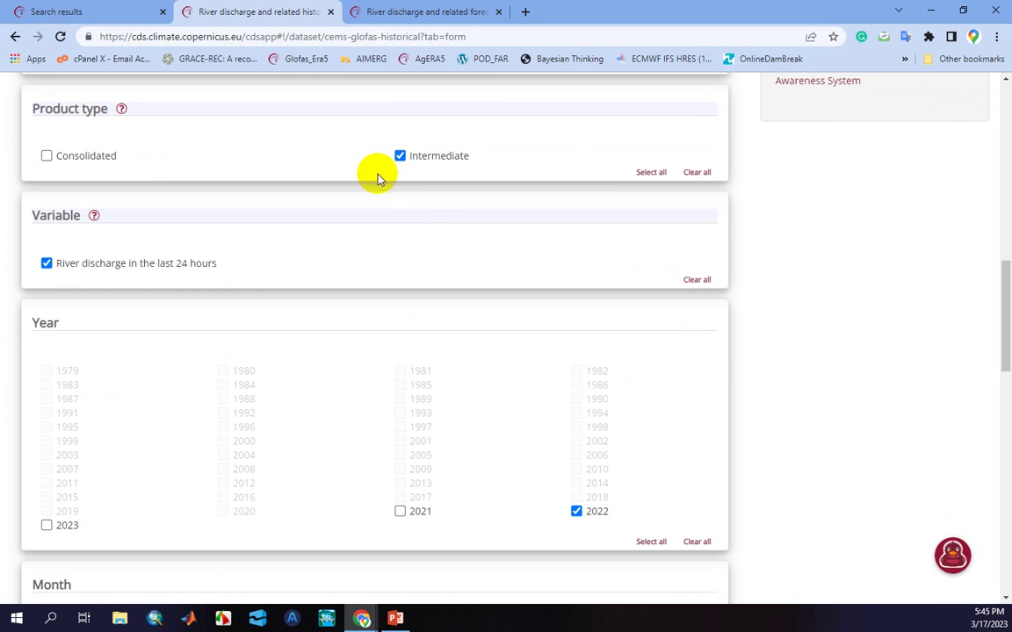
pyautogui.click(402, 517)
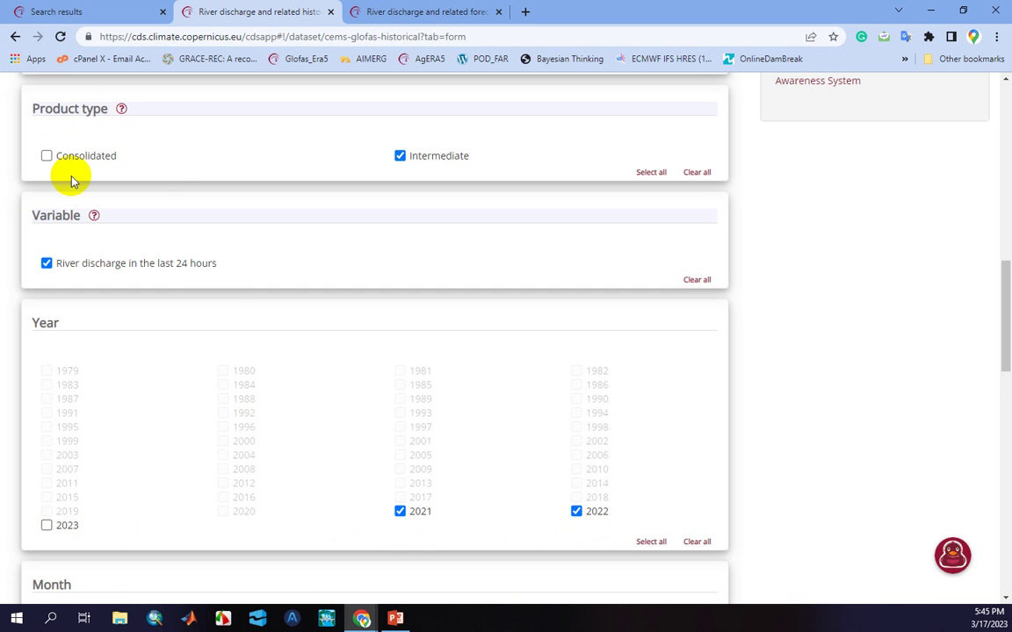
# Set the product type back to Consolidated only, briefly combining it with Intermediate to compare the available years
pyautogui.click(400, 156)
pyautogui.click(72, 155)
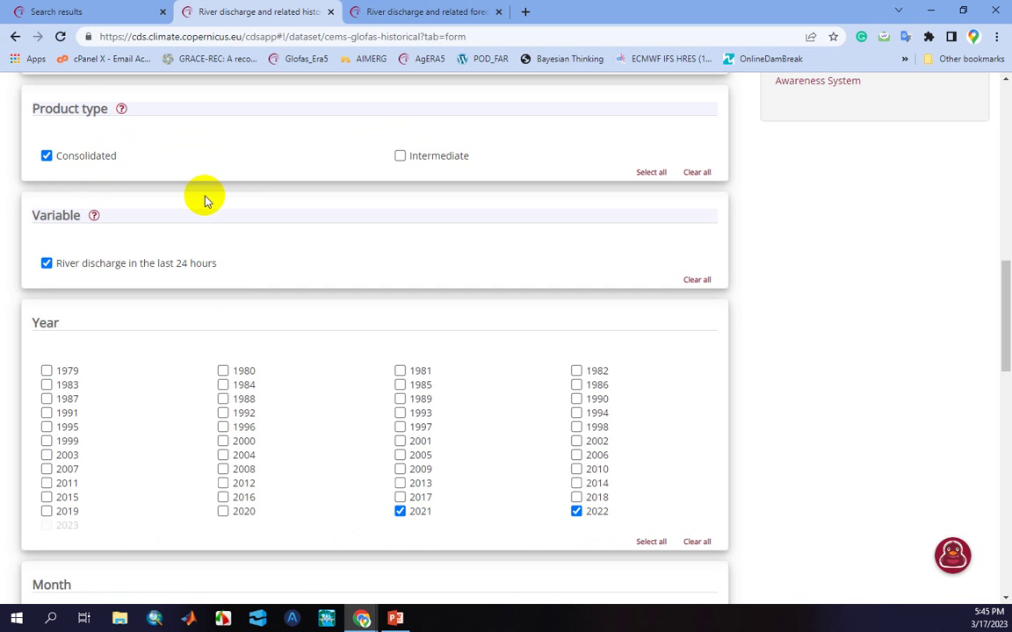
pyautogui.click(402, 156)
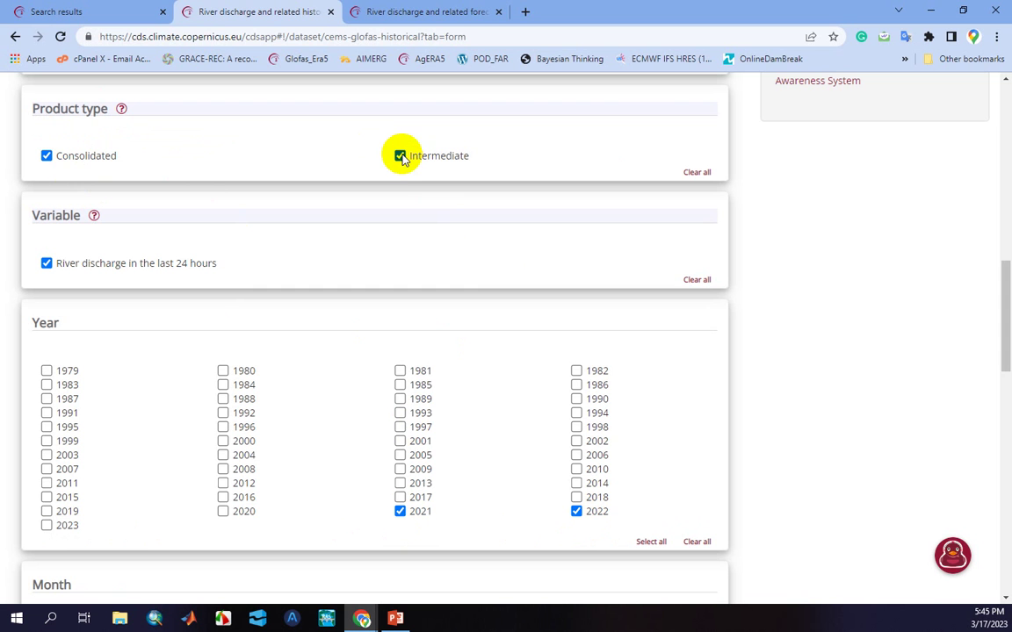
pyautogui.click(401, 155)
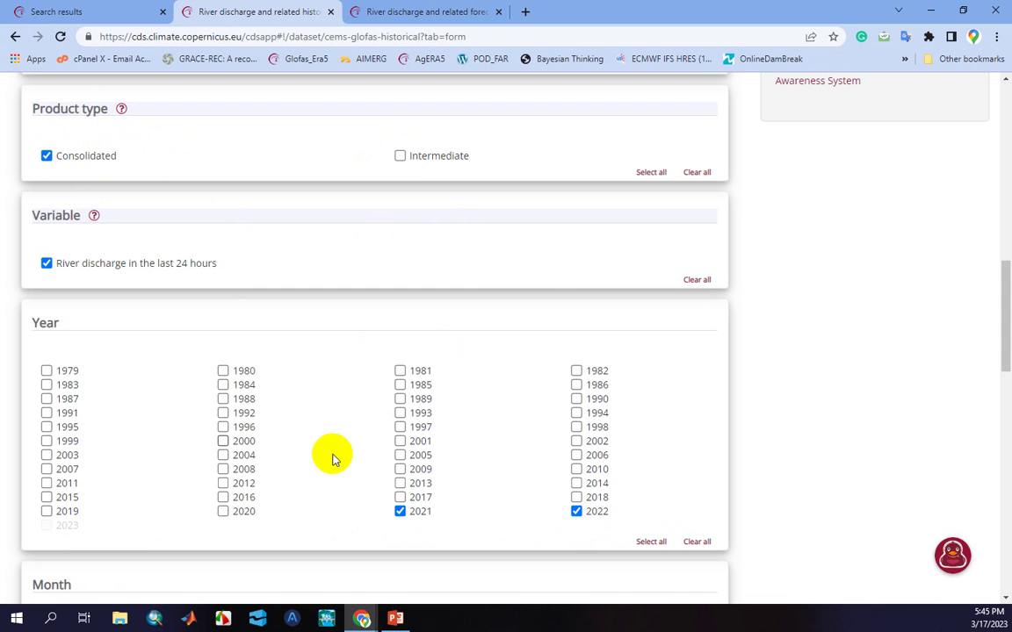
# Add the years 2020, 2019, 2015 and 1995 to the year selection
pyautogui.click(224, 511)
pyautogui.click(46, 511)
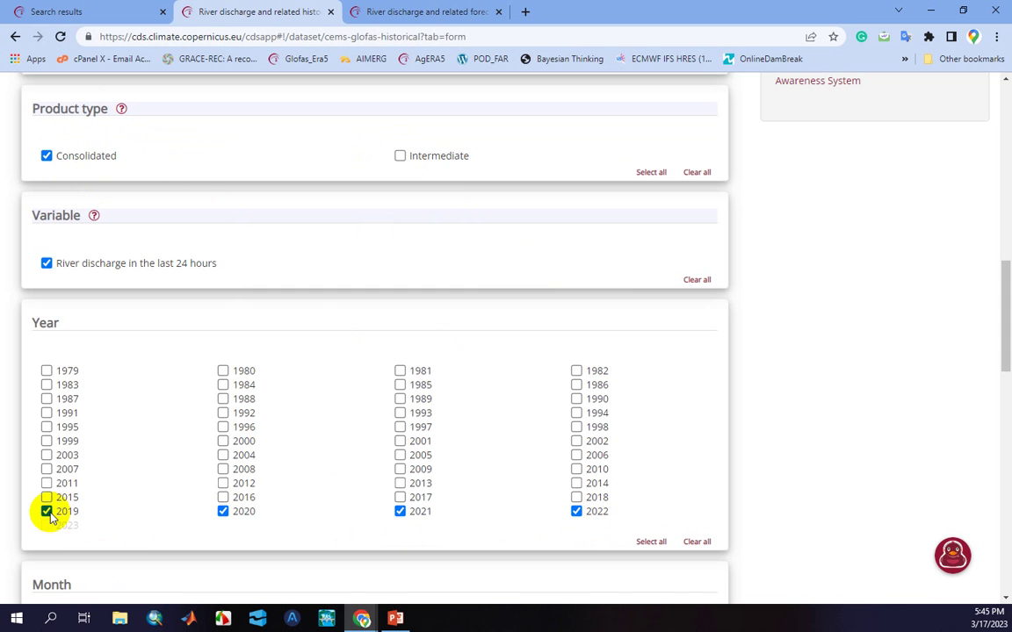
pyautogui.click(46, 497)
pyautogui.click(46, 426)
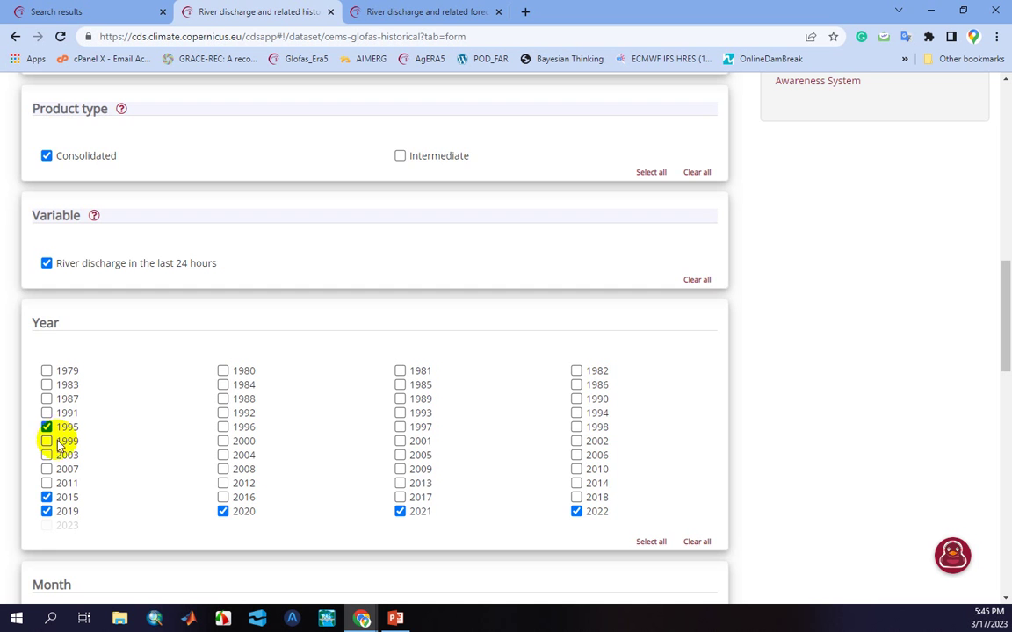
pyautogui.scroll(-1, 279, 449)
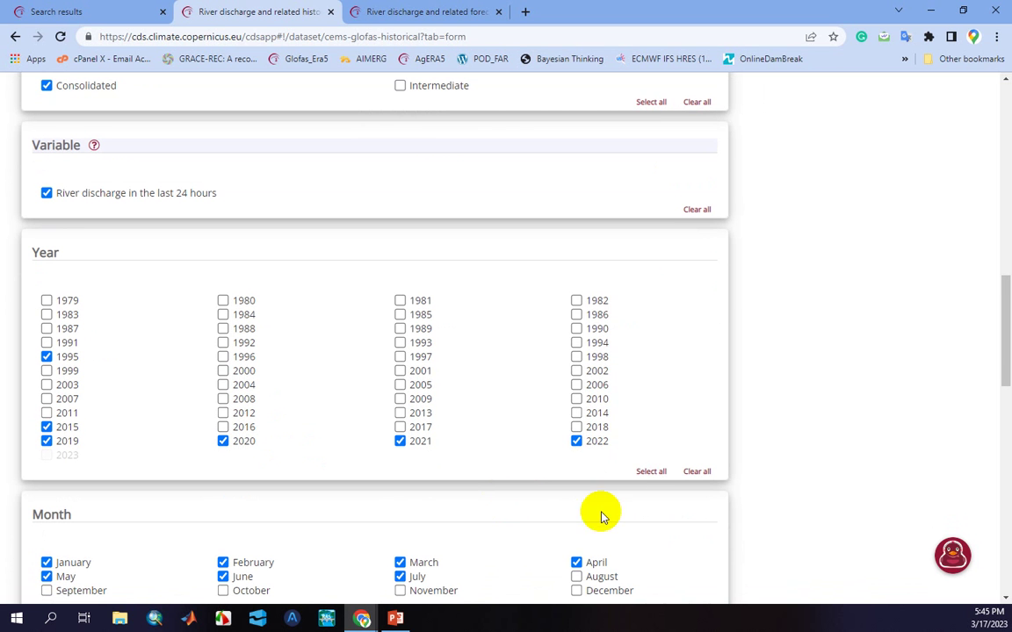
# Select all years at once, clear the whole selection and choose only 2022
pyautogui.click(651, 474)
pyautogui.click(701, 475)
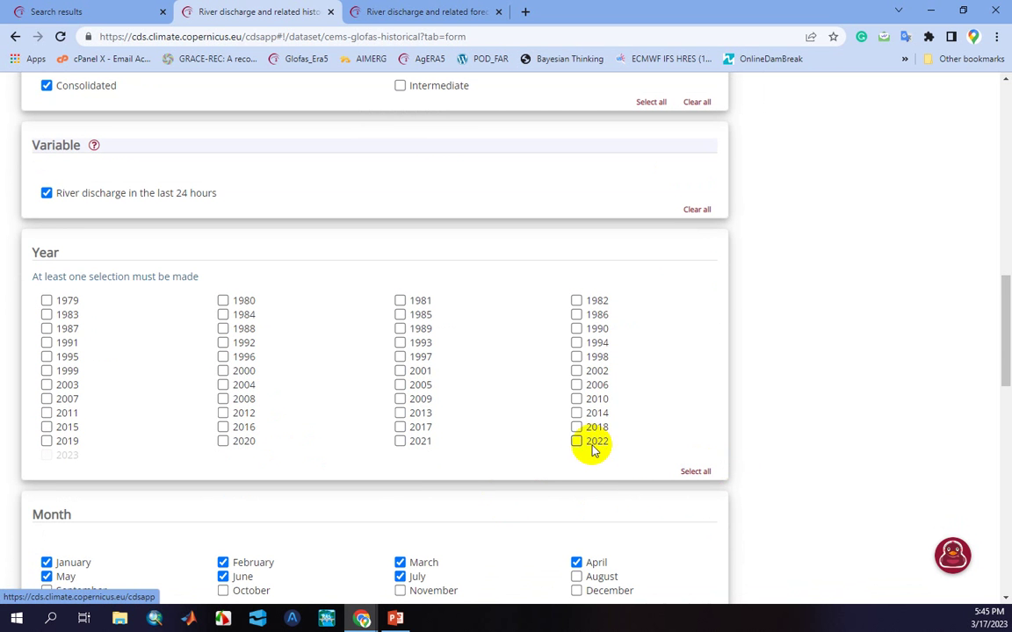
pyautogui.click(580, 442)
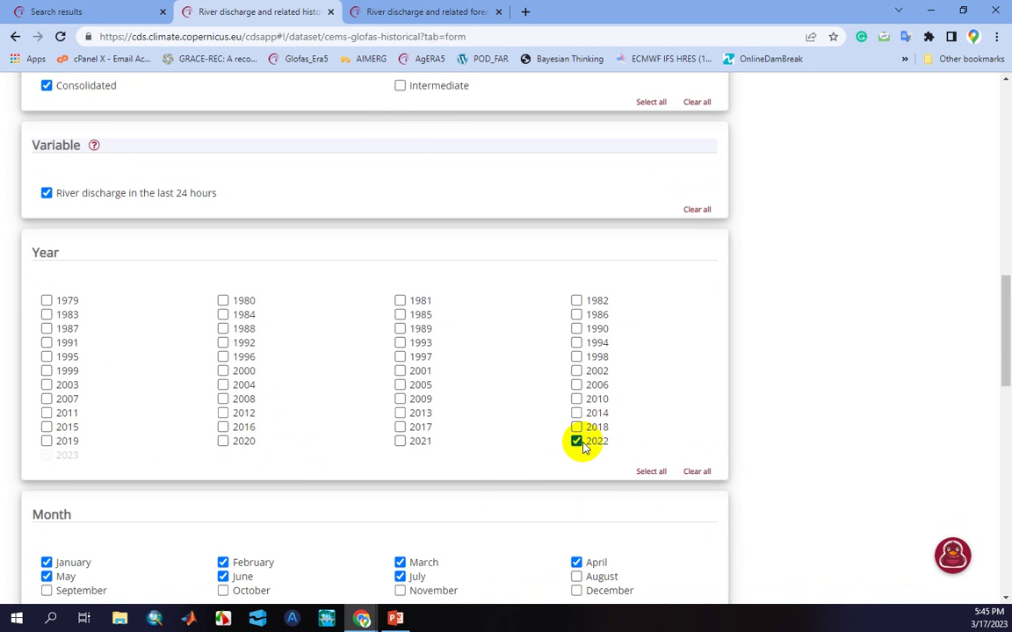
# Select all twelve months, and clear and reselect all the days
pyautogui.scroll(-3, 569, 412)
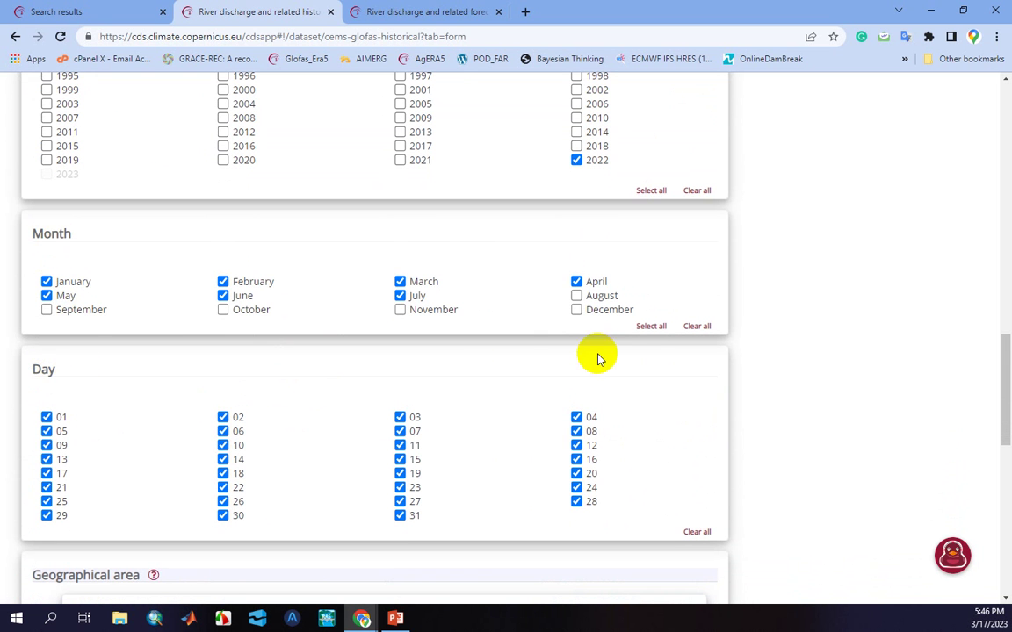
pyautogui.click(655, 328)
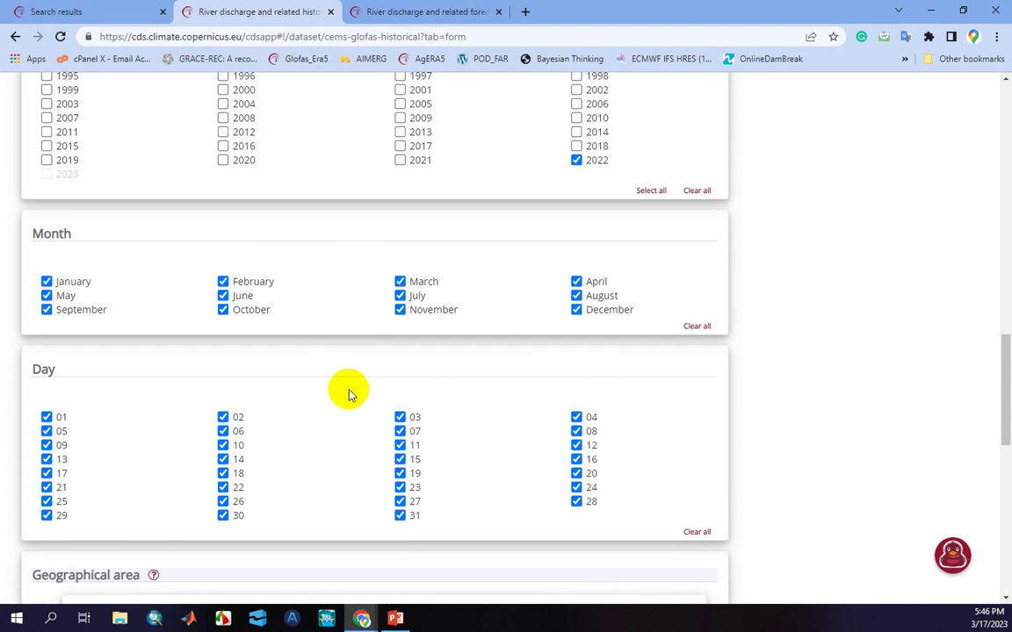
pyautogui.scroll(-3, 540, 389)
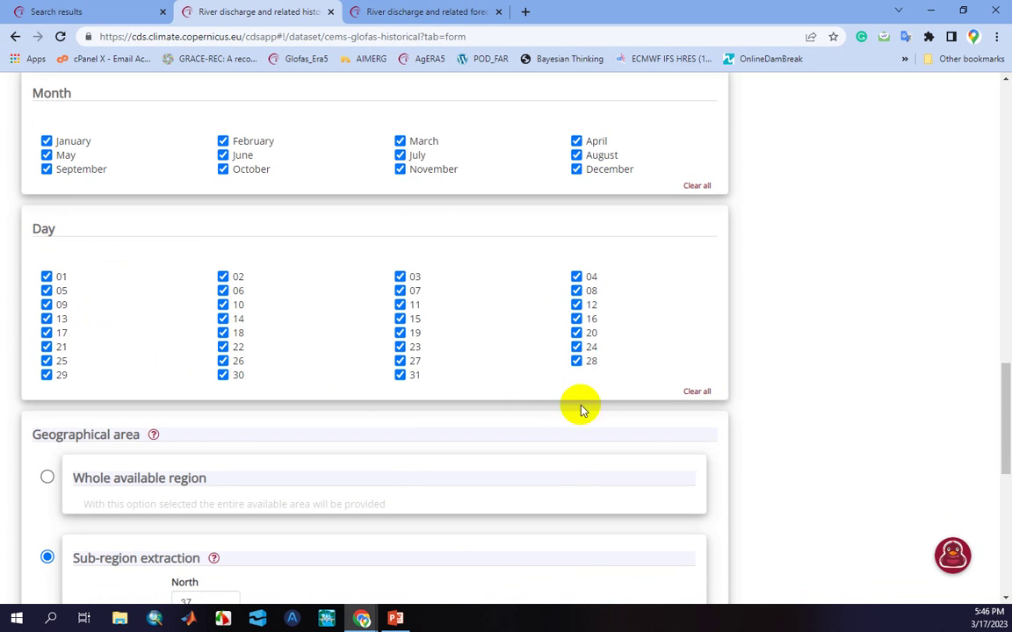
pyautogui.click(696, 391)
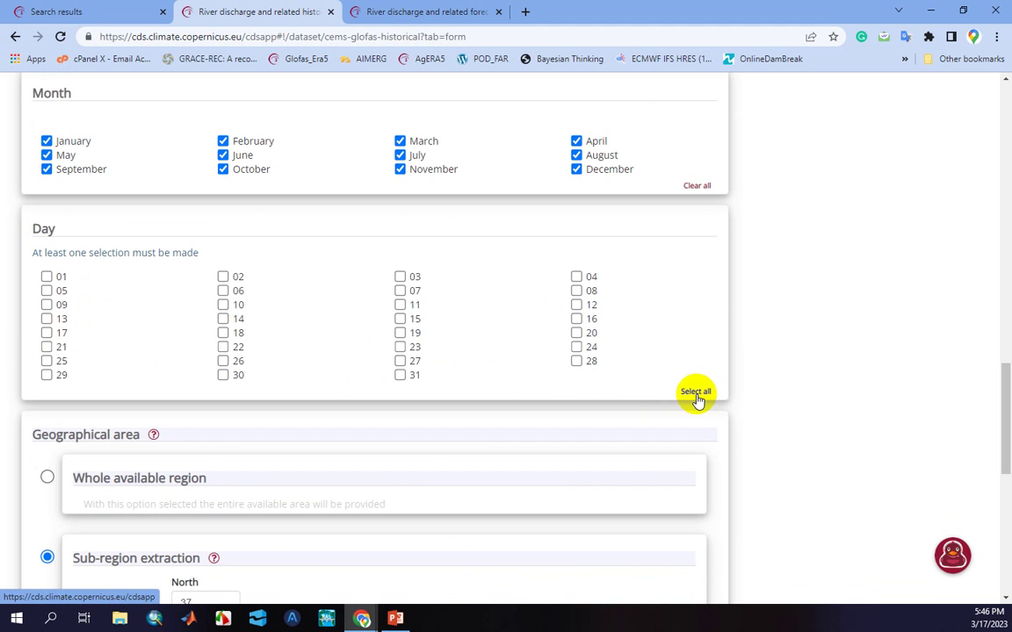
pyautogui.click(698, 394)
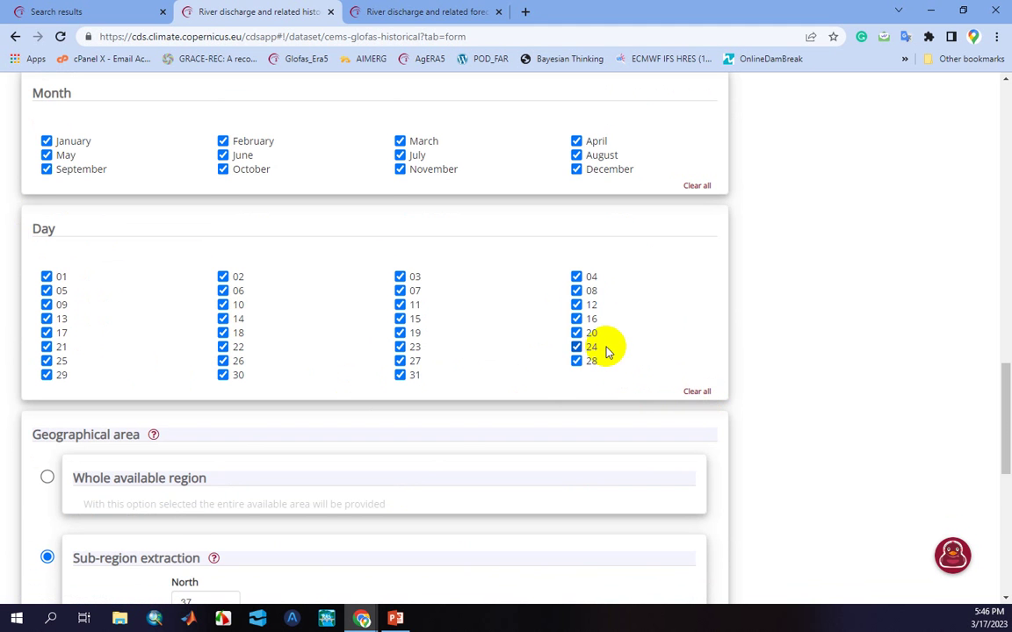
# Set the geographical area to the whole available region and review the month and day selections
pyautogui.scroll(-3, 454, 312)
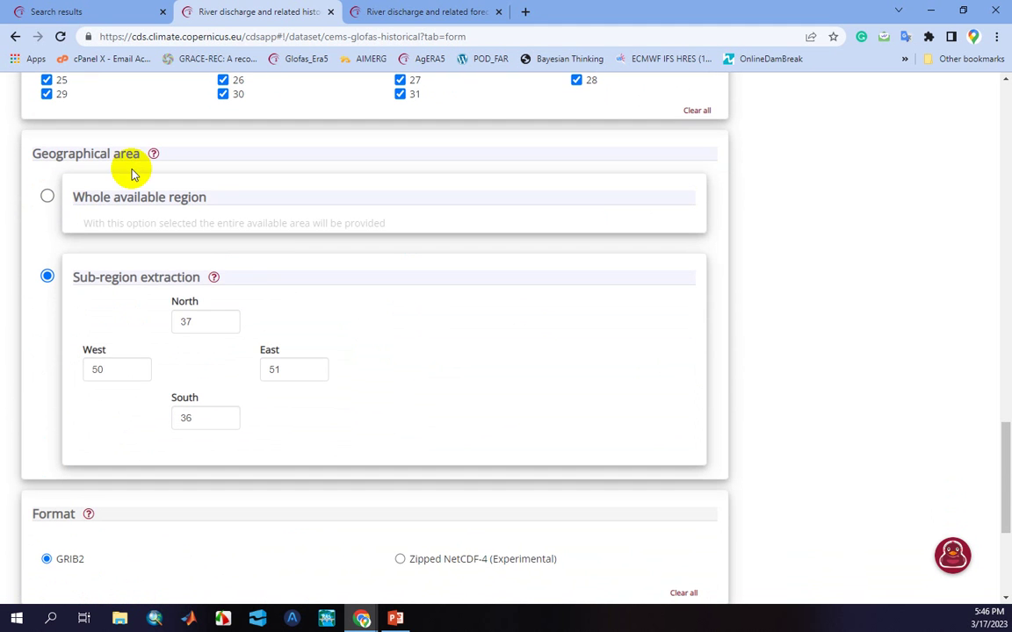
pyautogui.click(47, 196)
pyautogui.scroll(2, 263, 237)
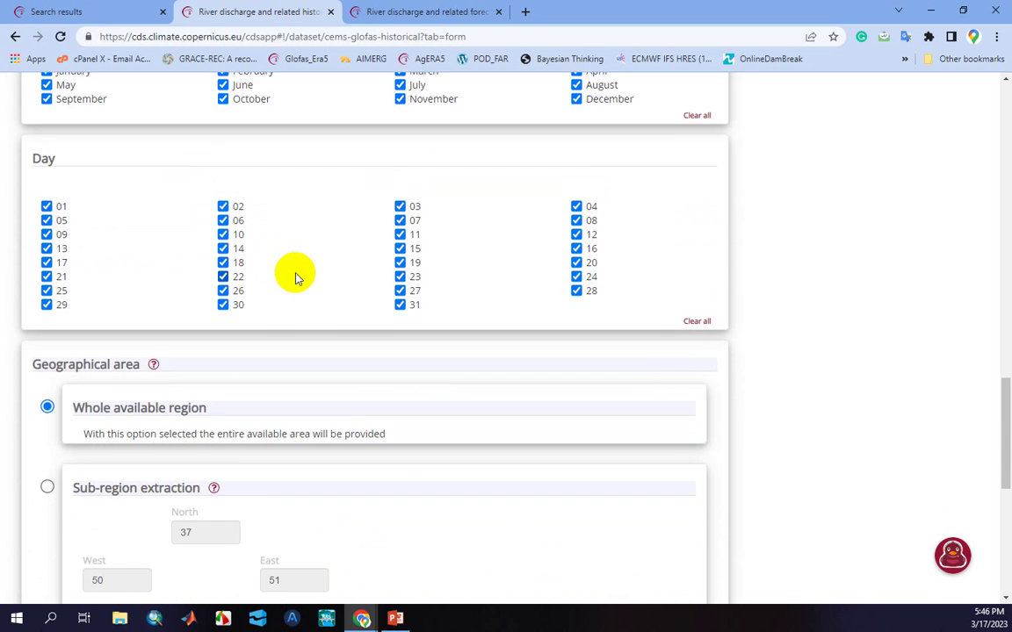
pyautogui.scroll(1, 295, 277)
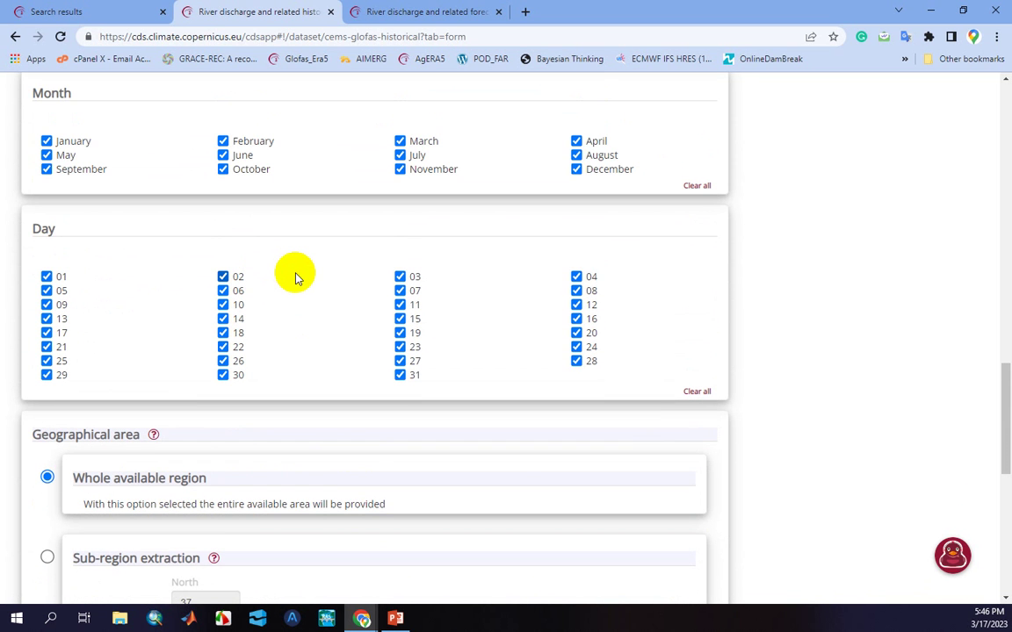
# Set the geographical area to sub-region extraction and look over its boundary coordinates
pyautogui.scroll(-3, 276, 319)
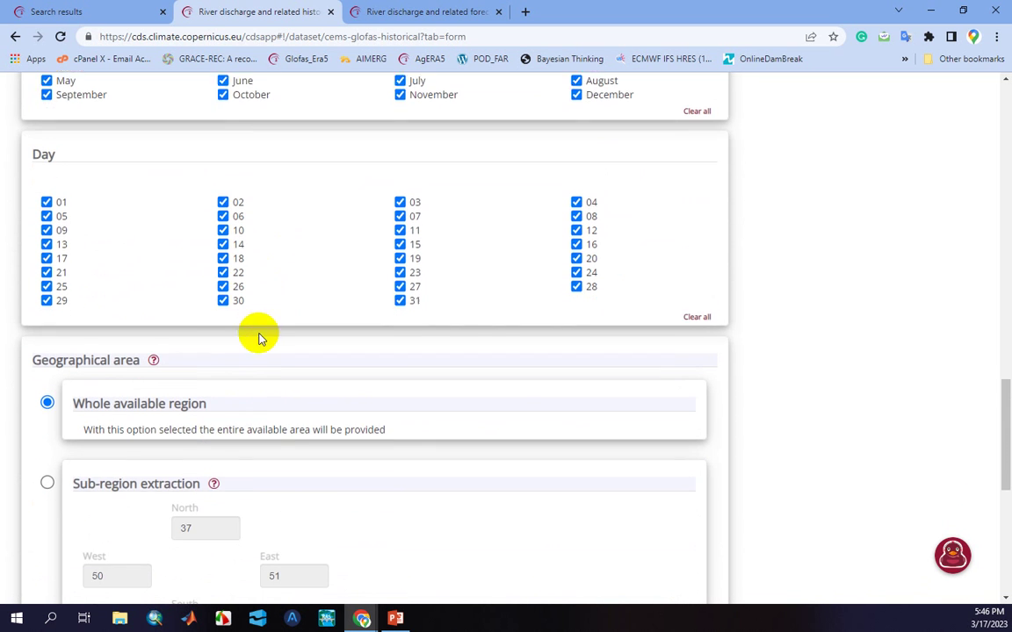
pyautogui.click(48, 346)
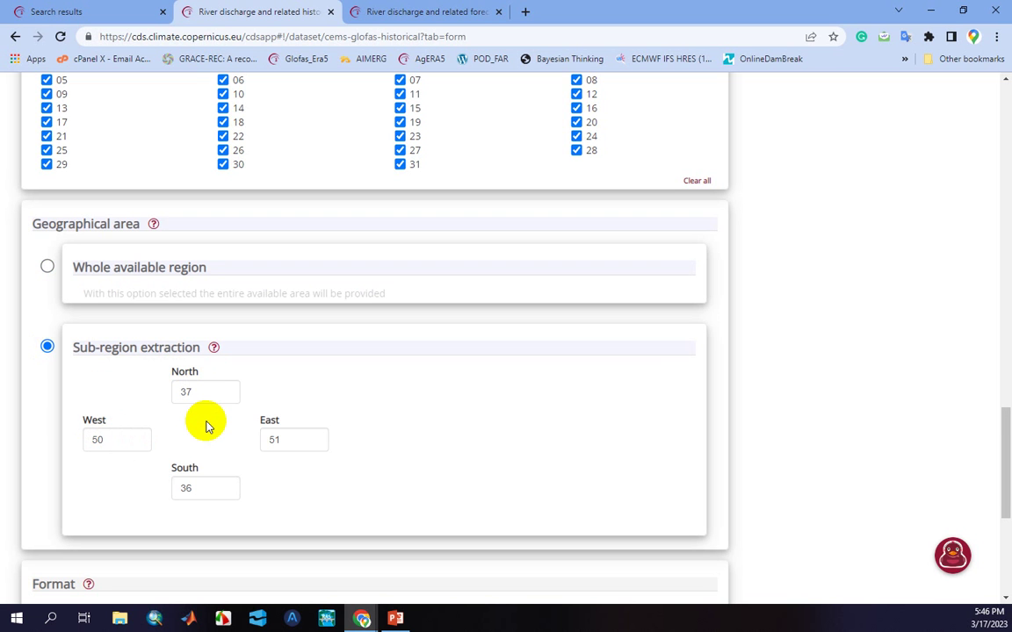
pyautogui.scroll(-1, 119, 395)
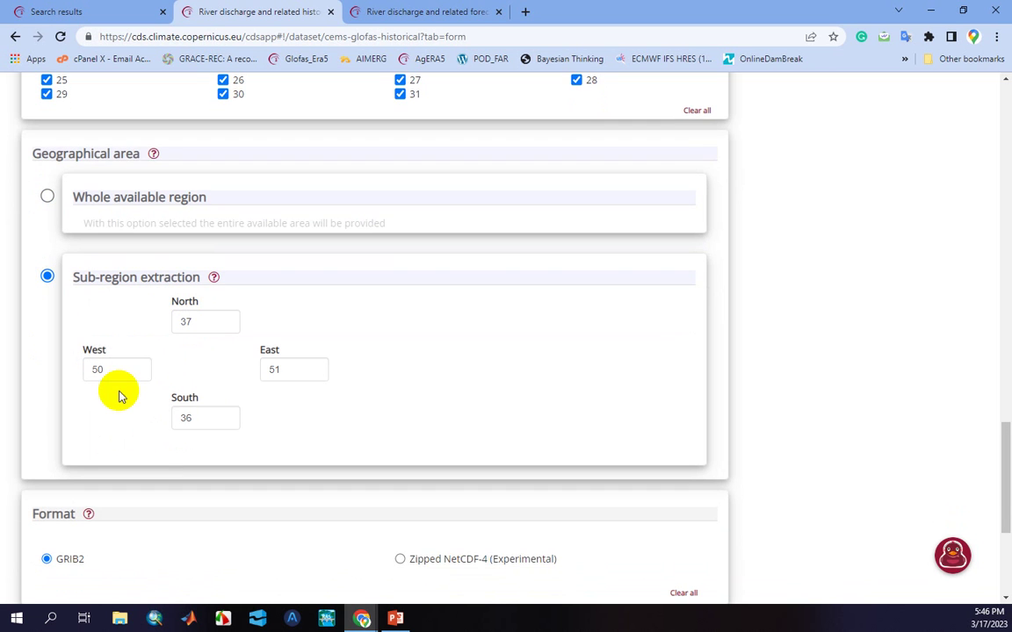
# Examine the West, East, South and North boundary coordinates of the sub-region extraction
pyautogui.click(122, 369)
pyautogui.click(295, 373)
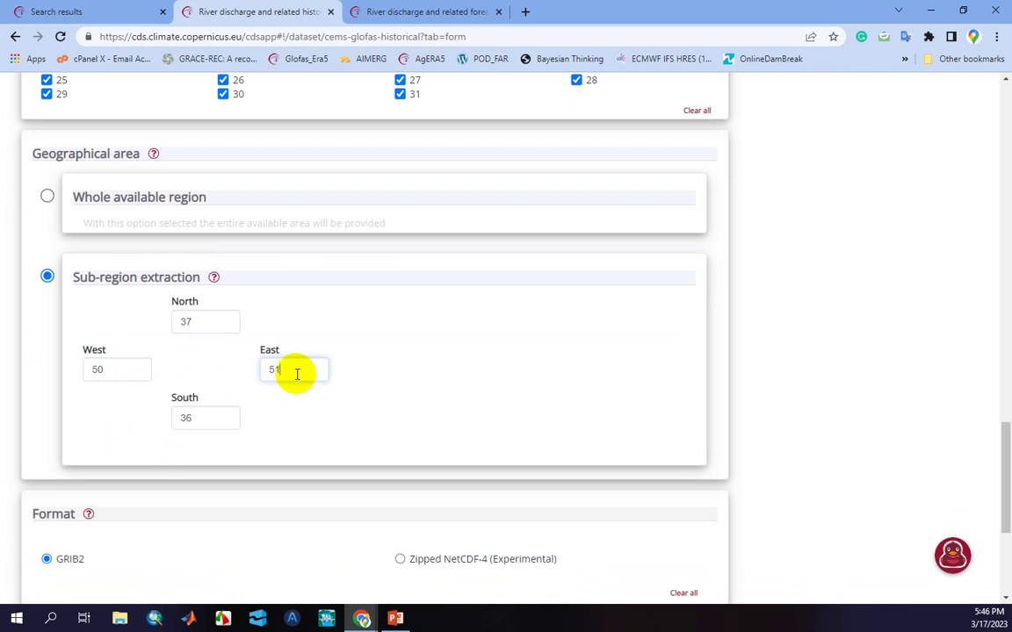
pyautogui.click(210, 420)
pyautogui.click(204, 324)
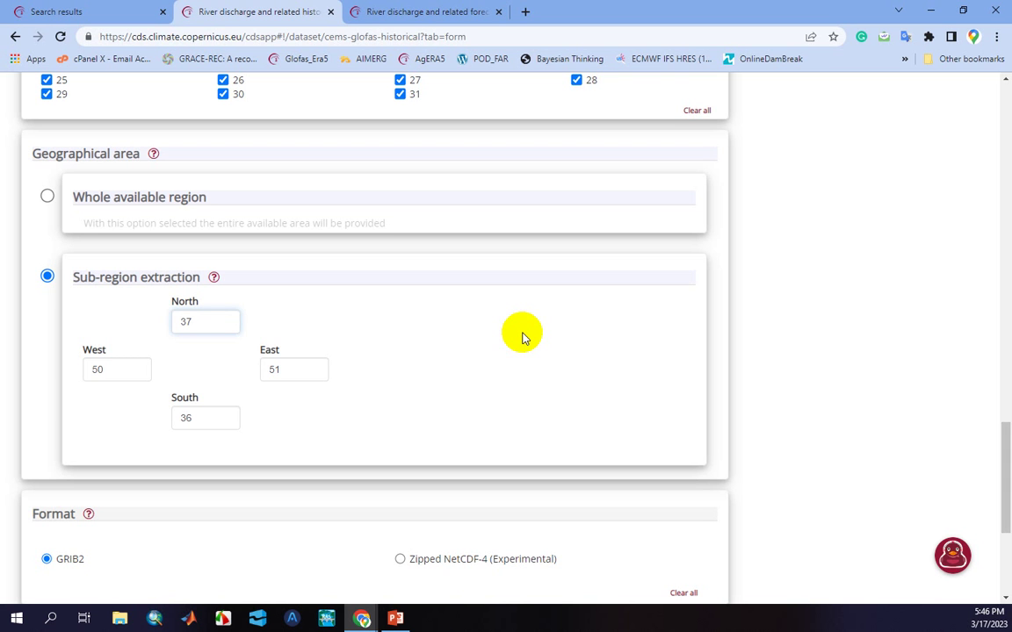
pyautogui.click(120, 372)
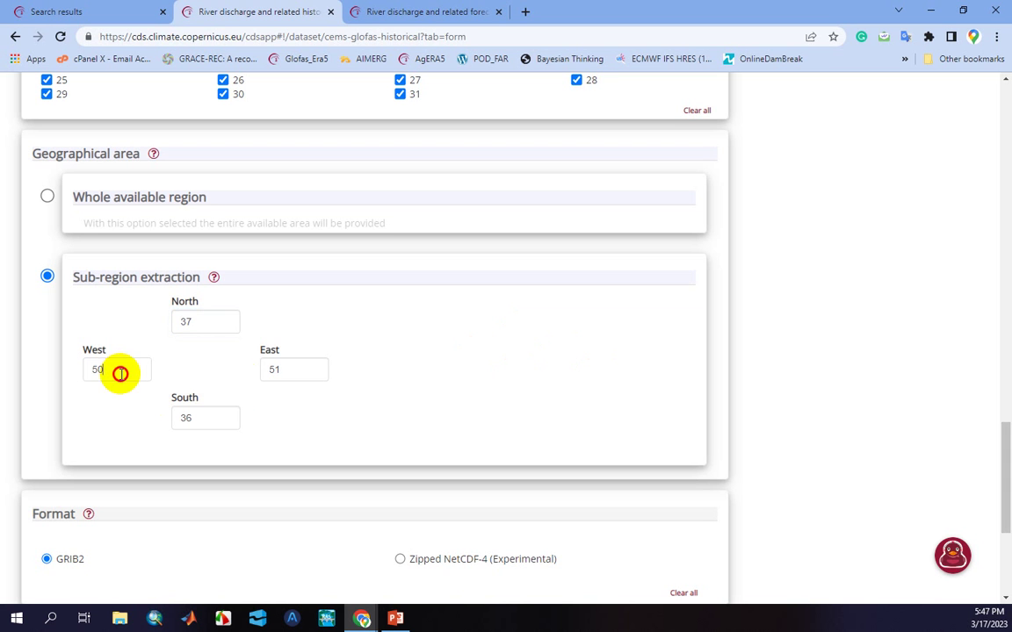
pyautogui.click(296, 370)
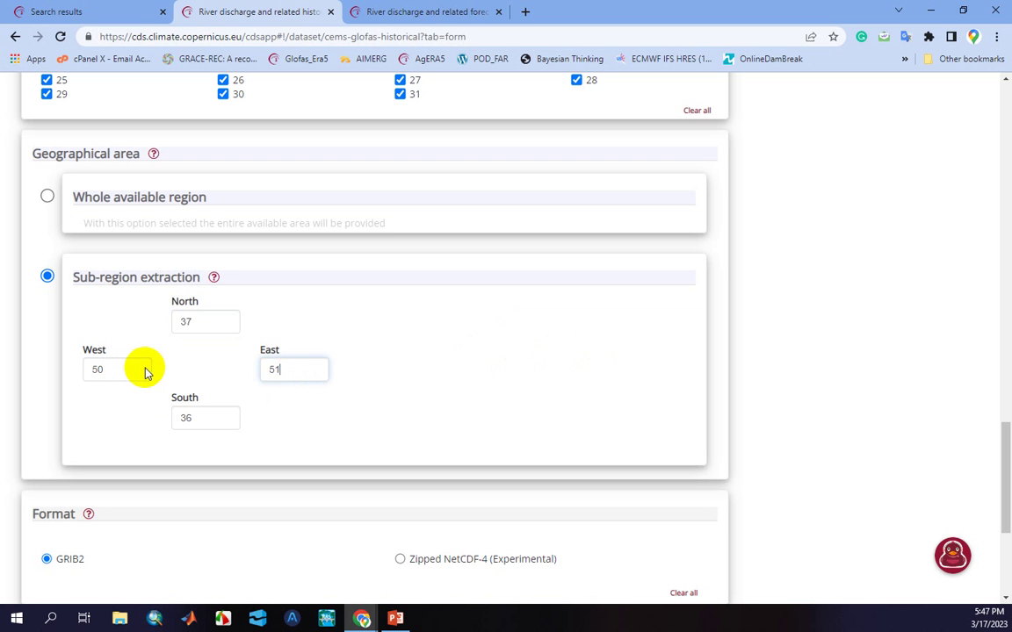
pyautogui.click(210, 422)
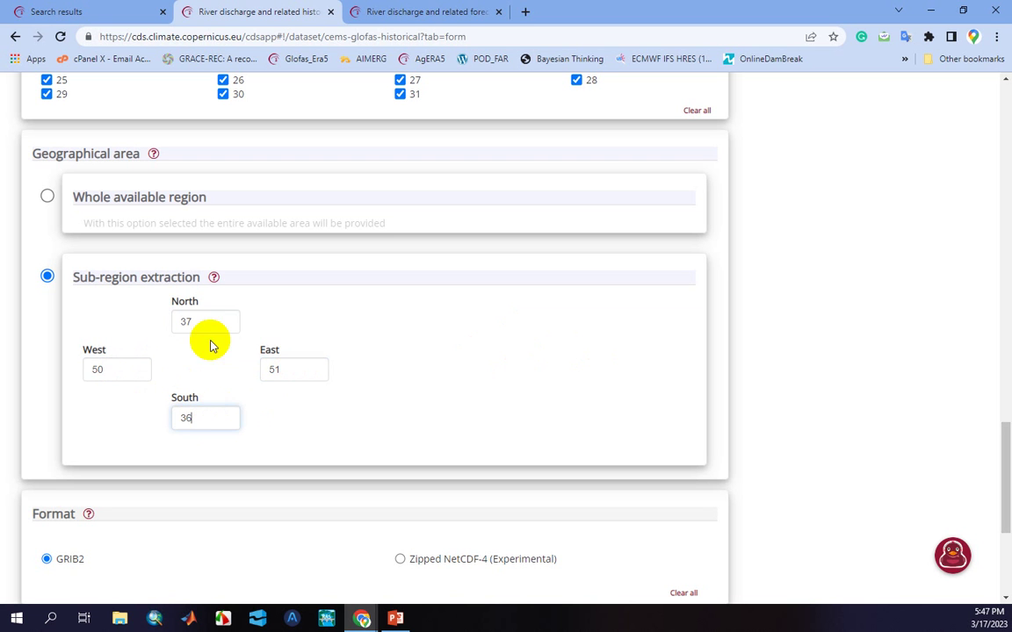
pyautogui.click(211, 324)
pyautogui.click(109, 365)
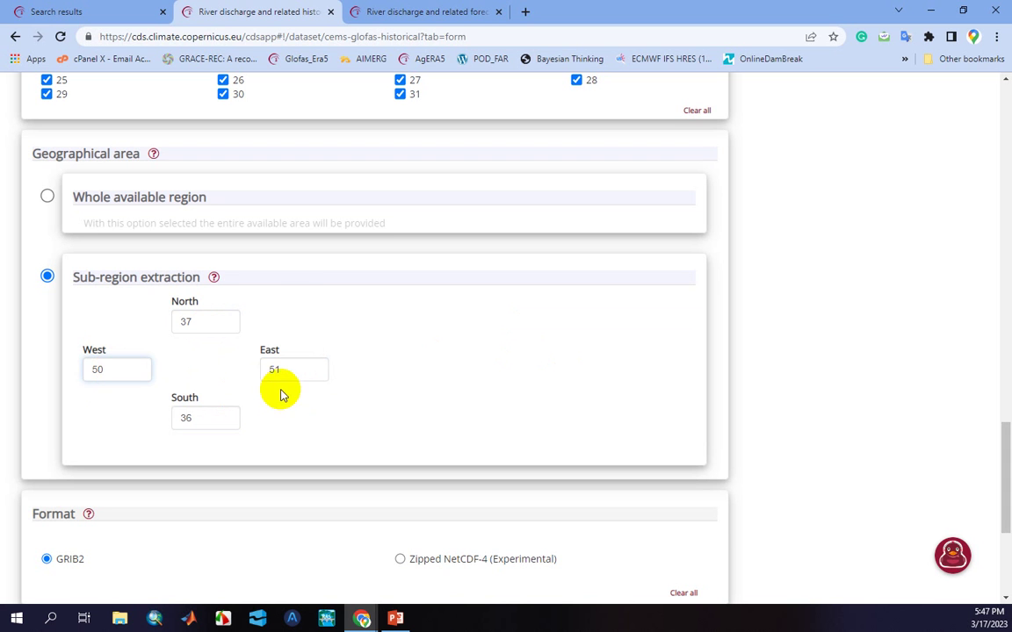
pyautogui.click(131, 374)
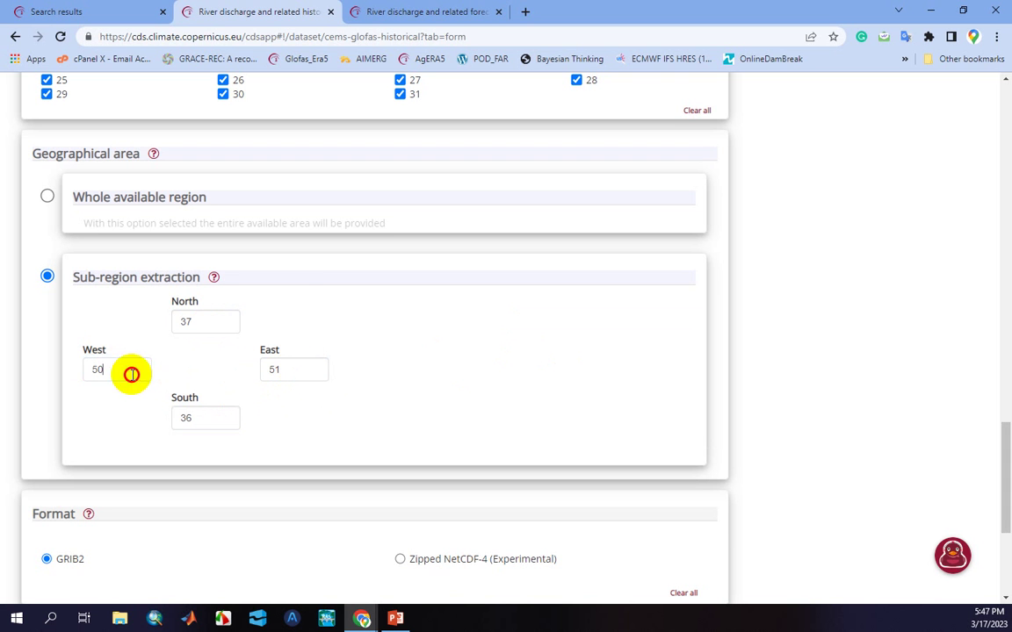
pyautogui.click(290, 373)
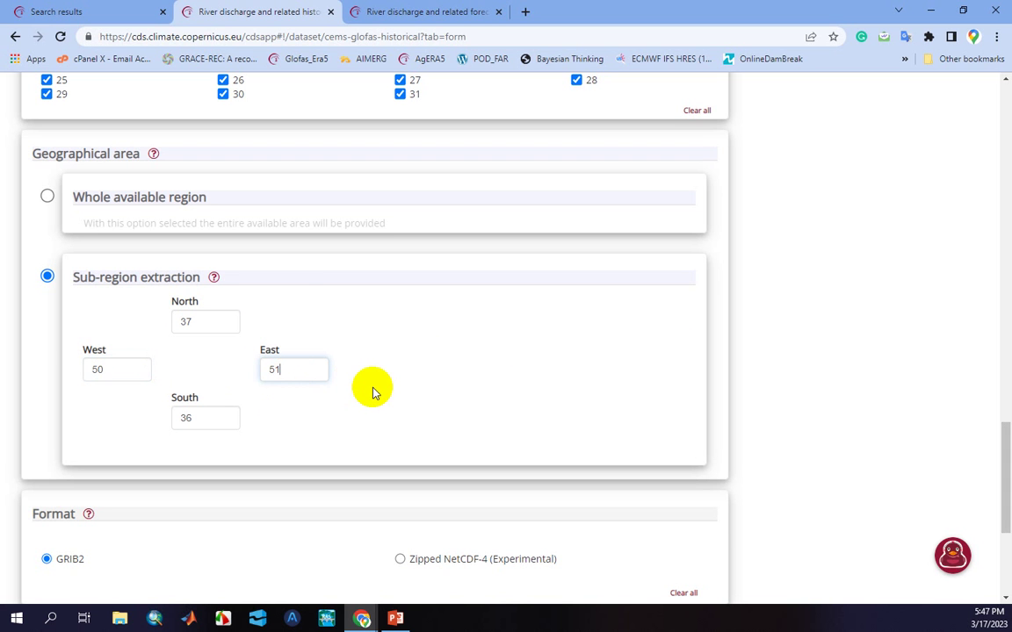
pyautogui.click(206, 417)
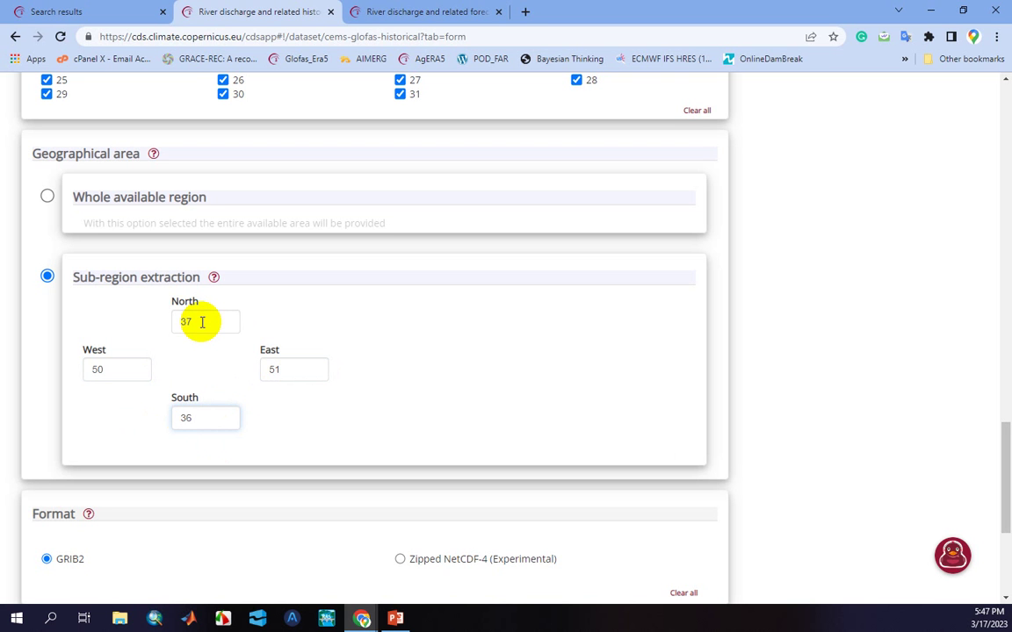
pyautogui.click(122, 370)
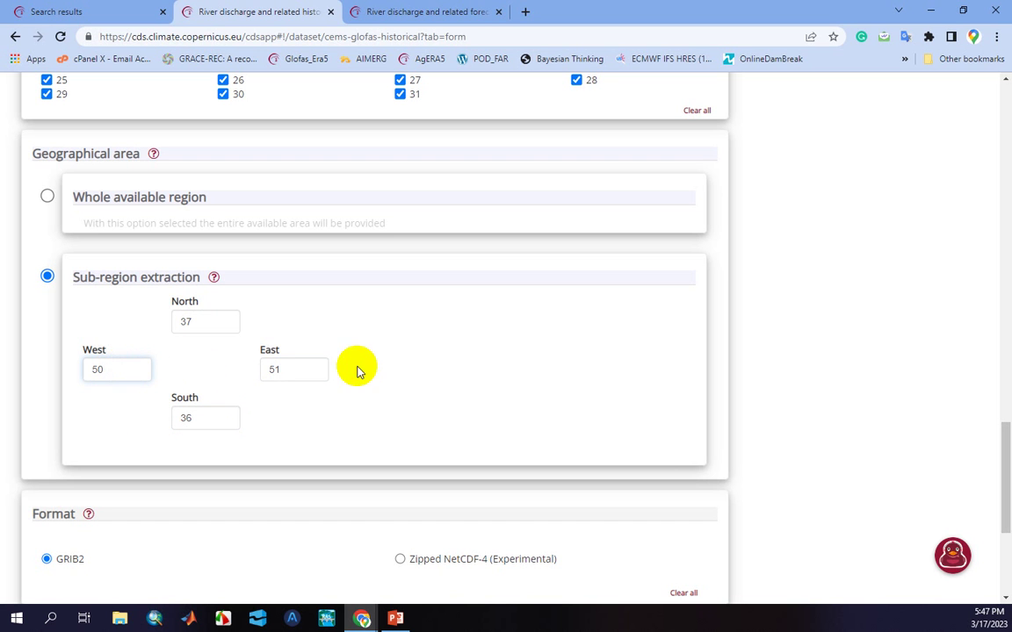
pyautogui.click(300, 371)
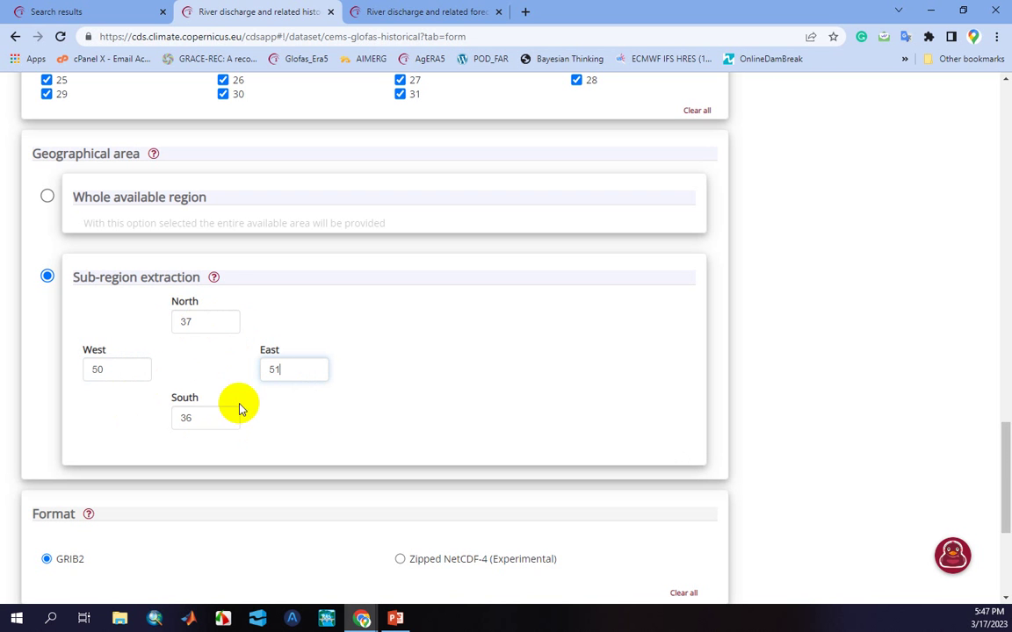
# Switch the download format to Zipped NetCDF-4 (Experimental) and back to GRIB2
pyautogui.scroll(-1, 240, 407)
pyautogui.scroll(-1, 241, 406)
pyautogui.scroll(-1, 276, 424)
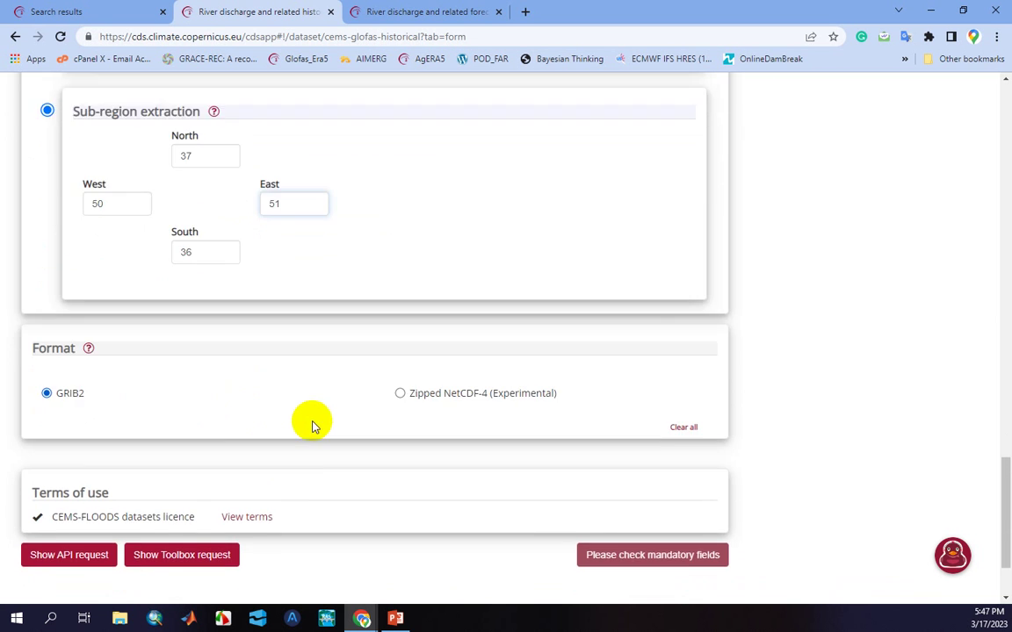
pyautogui.click(401, 349)
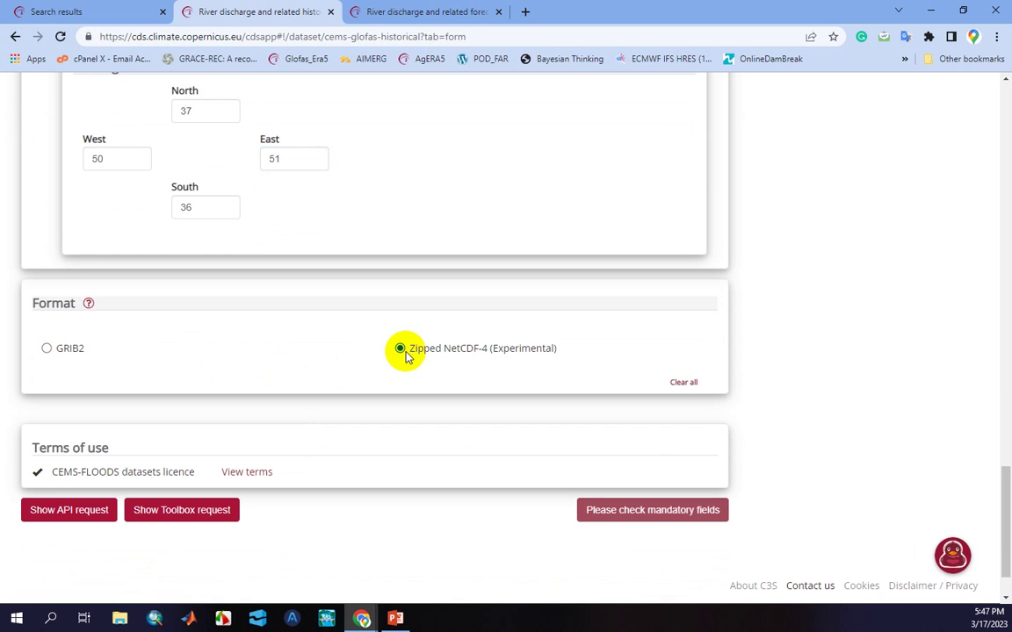
pyautogui.click(74, 355)
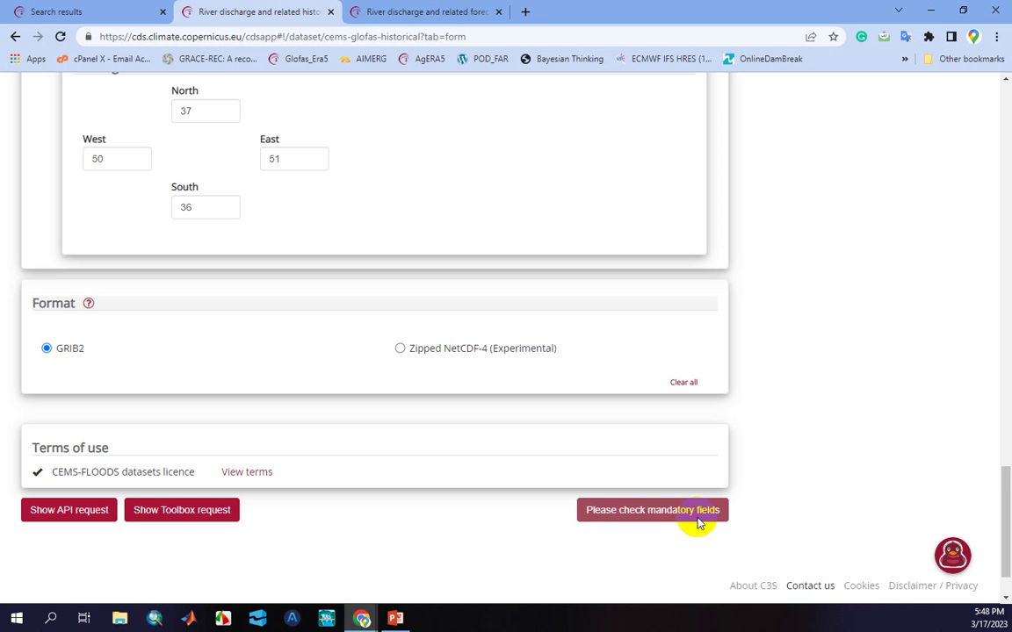
# Select the pre-release Version 4.0 as the system version and check the submission options at the end of the form
pyautogui.scroll(6, 509, 447)
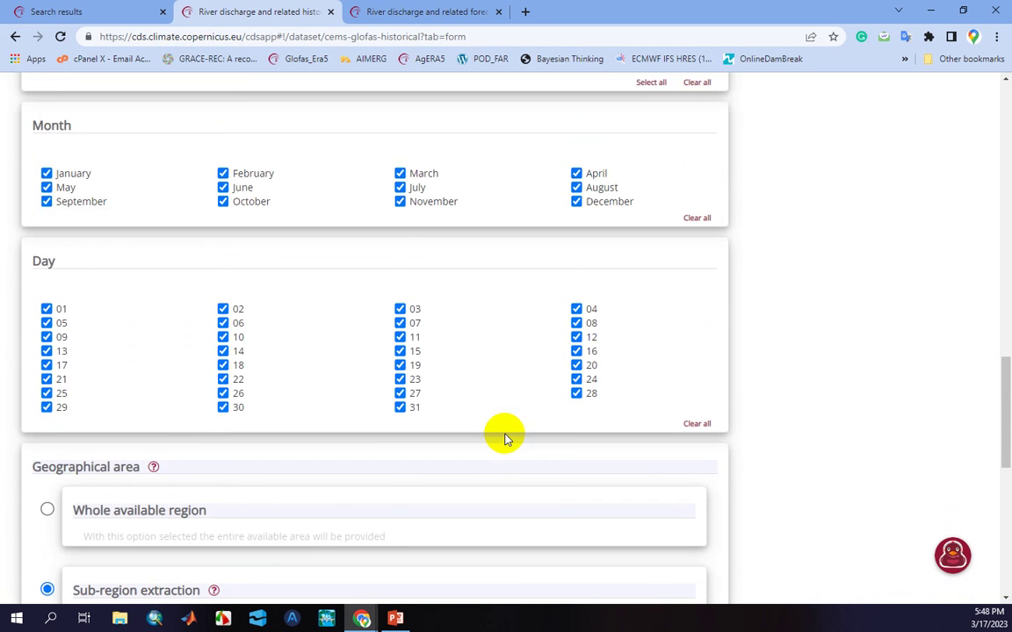
pyautogui.scroll(10, 506, 437)
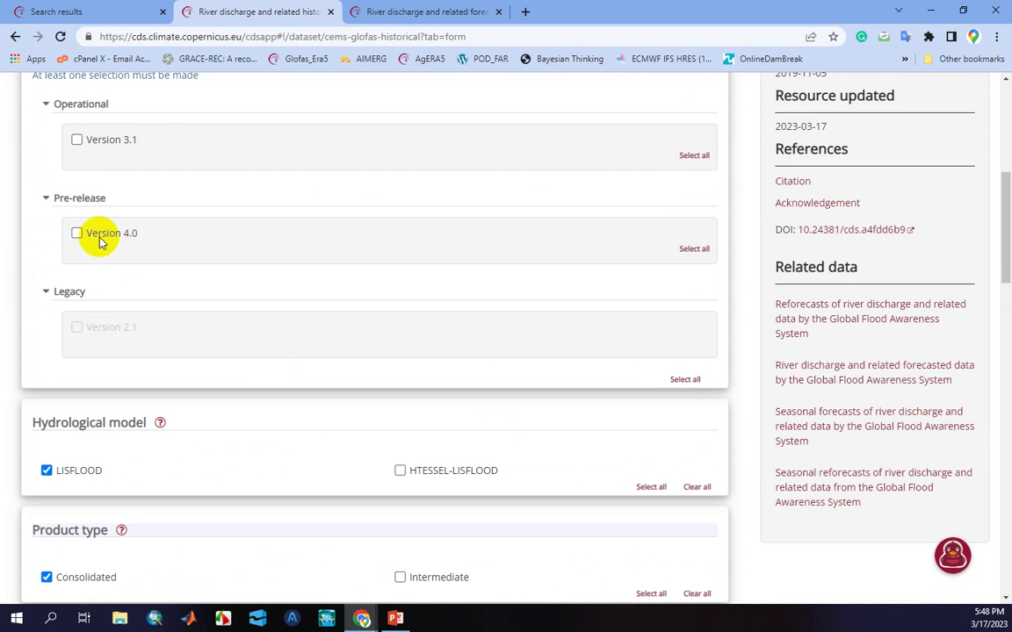
pyautogui.scroll(1, 123, 234)
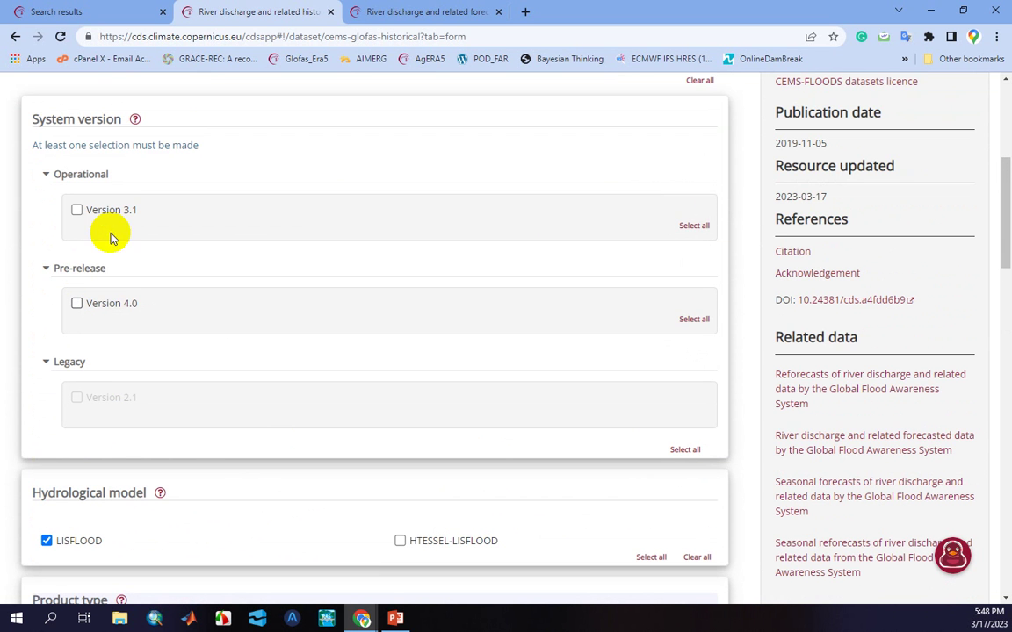
pyautogui.click(109, 301)
pyautogui.scroll(-4, 234, 321)
pyautogui.scroll(-3, 235, 316)
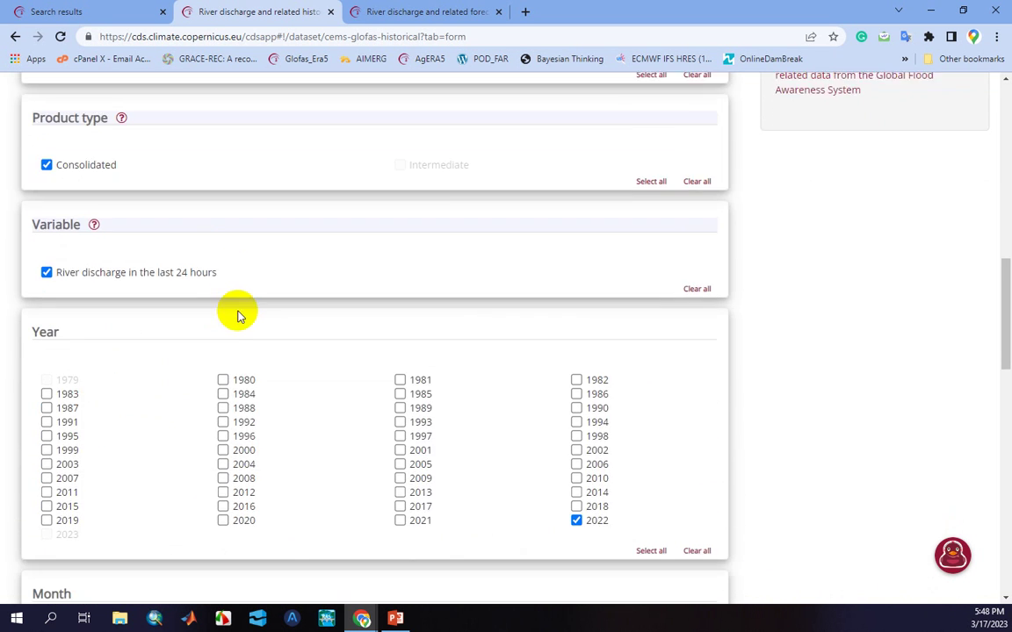
pyautogui.scroll(-6, 323, 315)
pyautogui.scroll(-8, 323, 314)
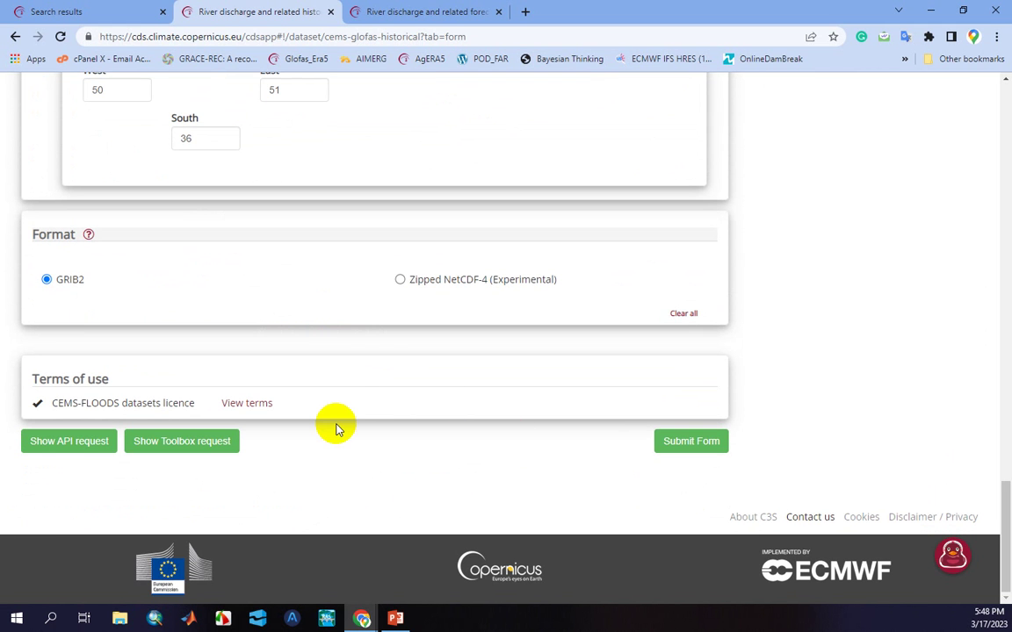
pyautogui.click(696, 448)
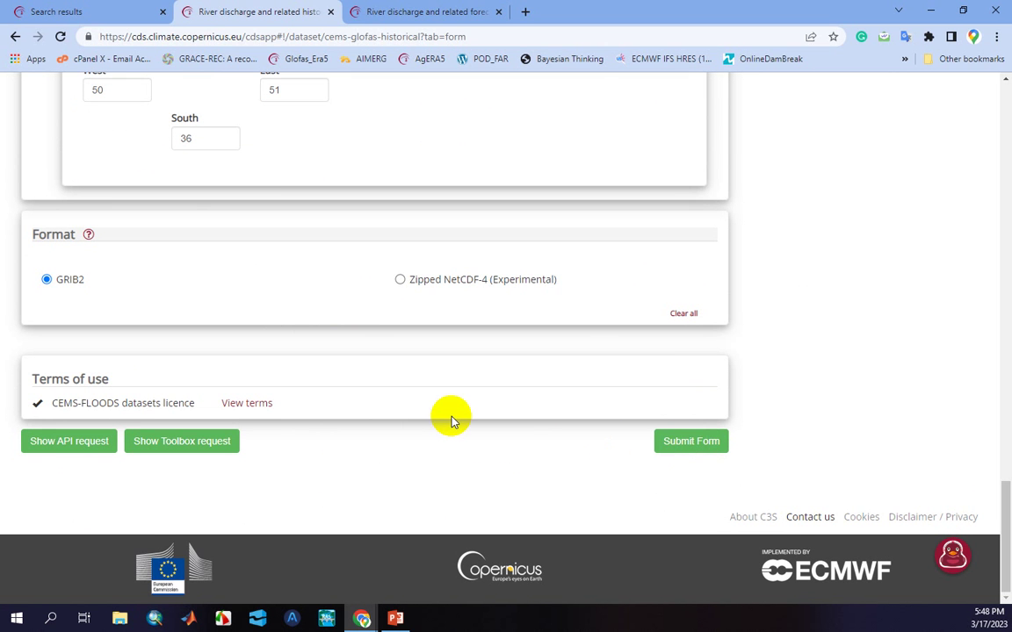
# Add 2021 to the selected years to test the request size limit, and deselect it again
pyautogui.scroll(10, 450, 419)
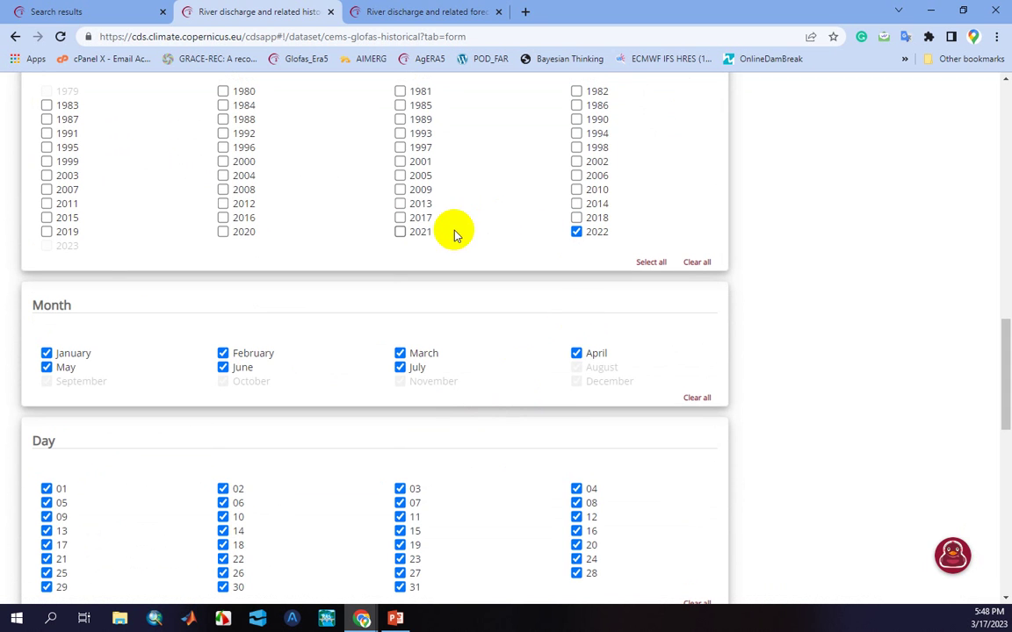
pyautogui.click(400, 233)
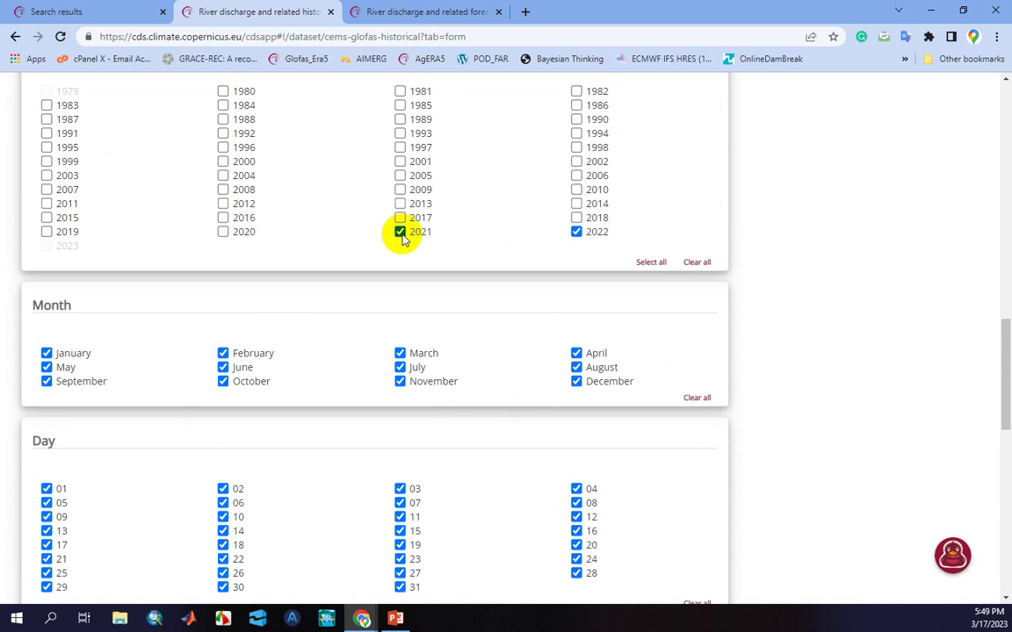
pyautogui.scroll(-10, 658, 362)
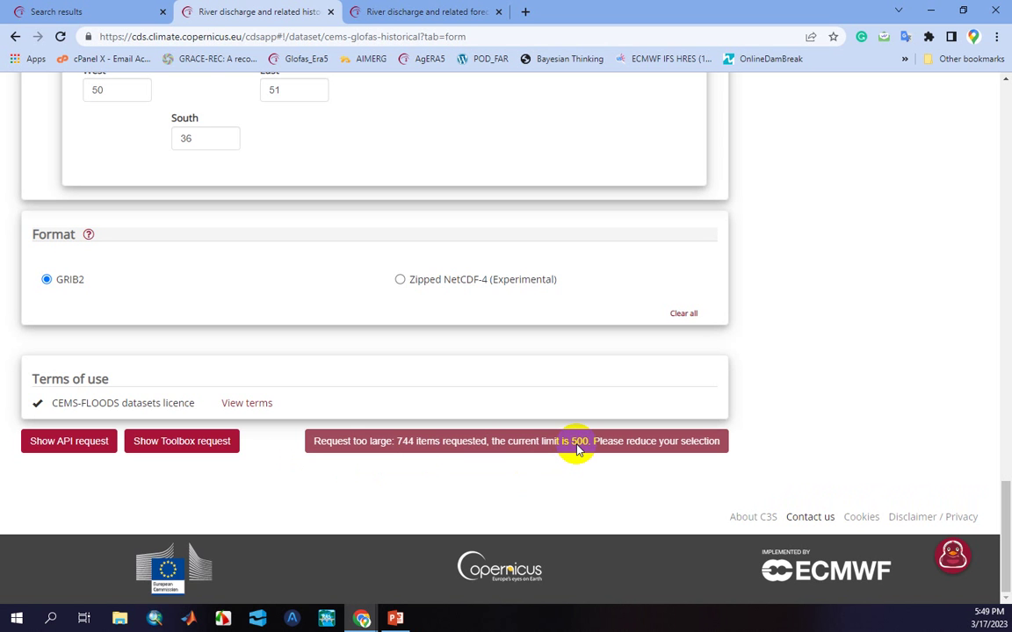
pyautogui.scroll(8, 559, 452)
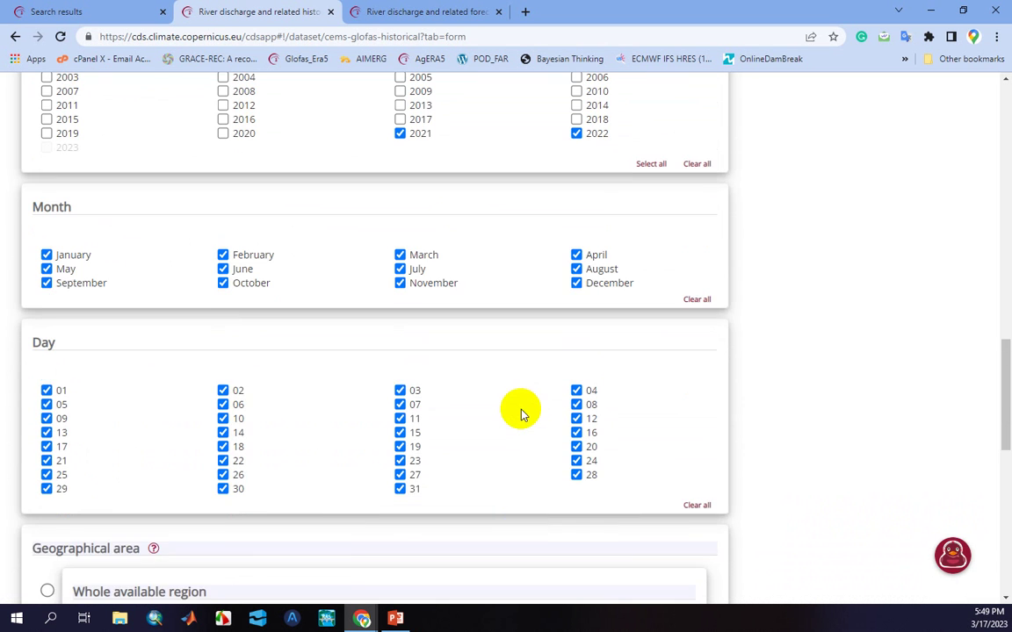
pyautogui.click(399, 162)
pyautogui.scroll(-1, 676, 360)
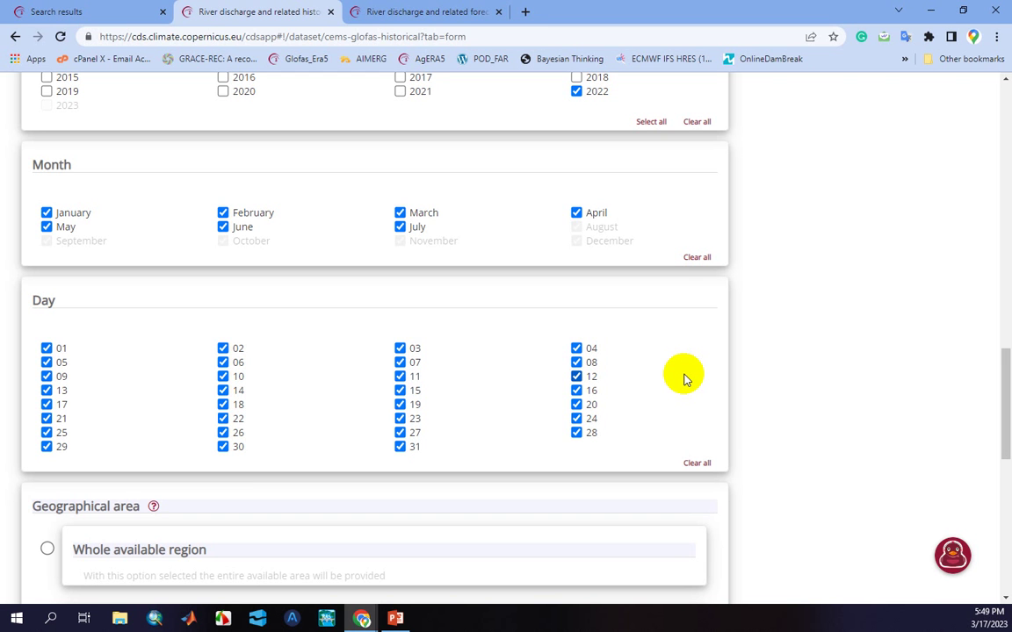
# Show the Toolbox request for the current selection and look through its code, including the year, month, day and area parameters
pyautogui.scroll(-7, 686, 380)
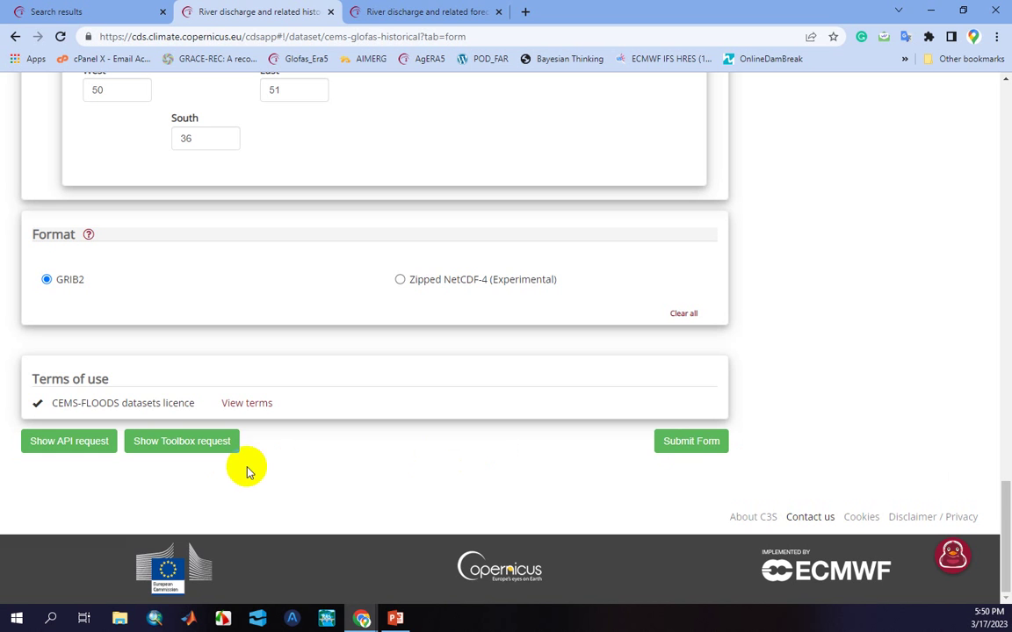
pyautogui.click(195, 444)
pyautogui.scroll(-5, 328, 463)
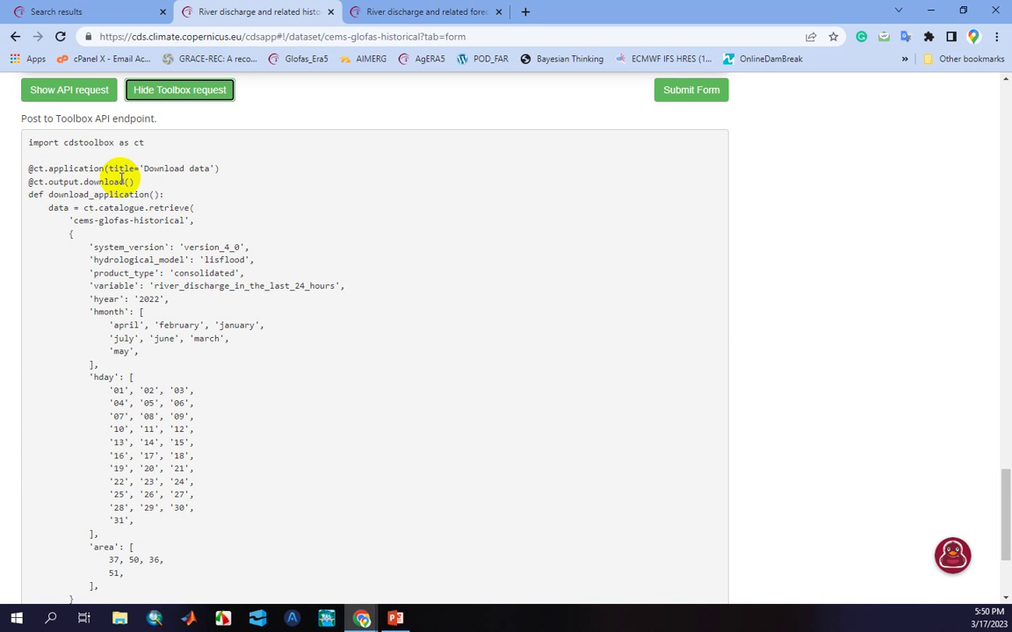
pyautogui.scroll(-1, 175, 197)
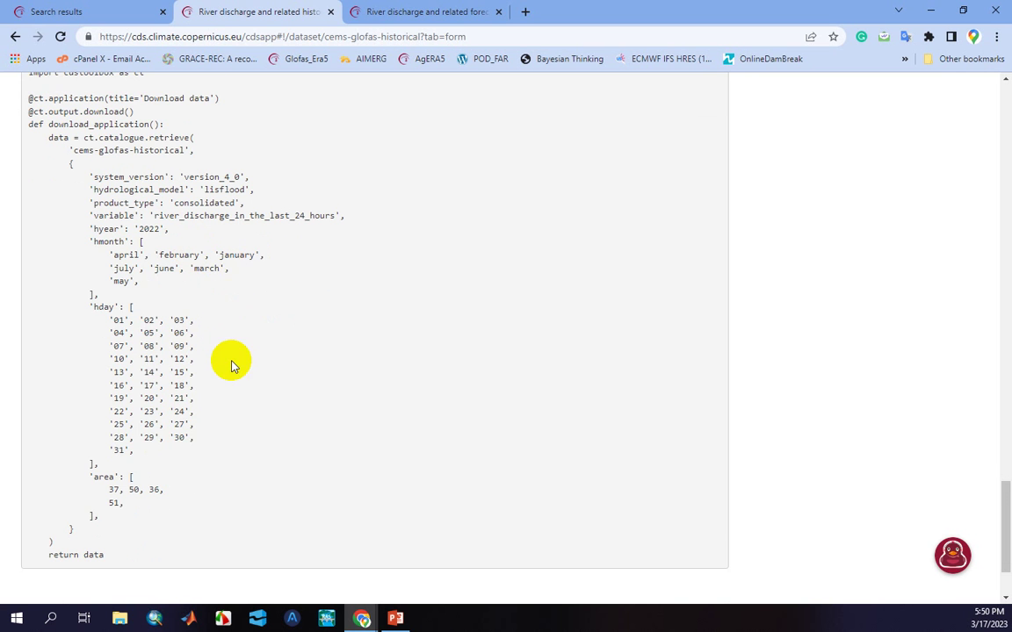
pyautogui.scroll(-1, 232, 361)
pyautogui.moveTo(125, 432); pyautogui.dragTo(108, 432)
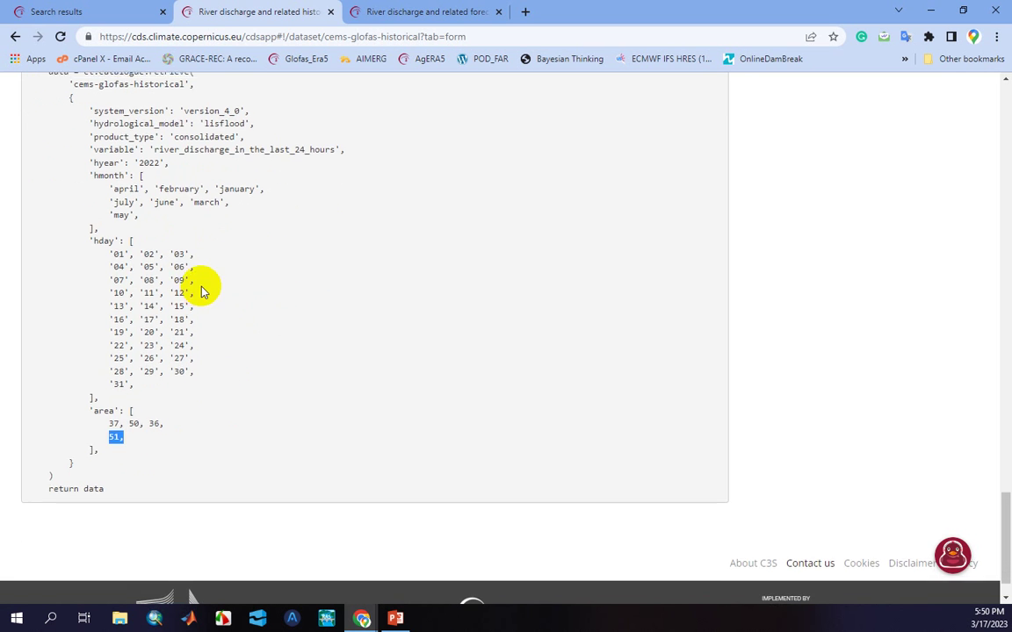
pyautogui.scroll(1, 201, 293)
pyautogui.click(171, 230)
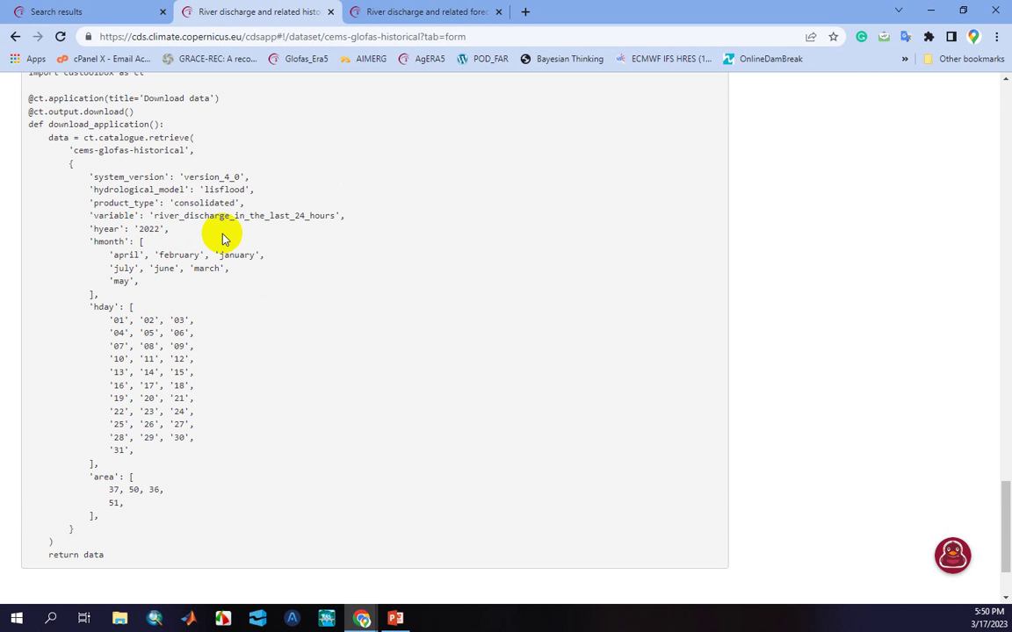
pyautogui.scroll(-3, 242, 282)
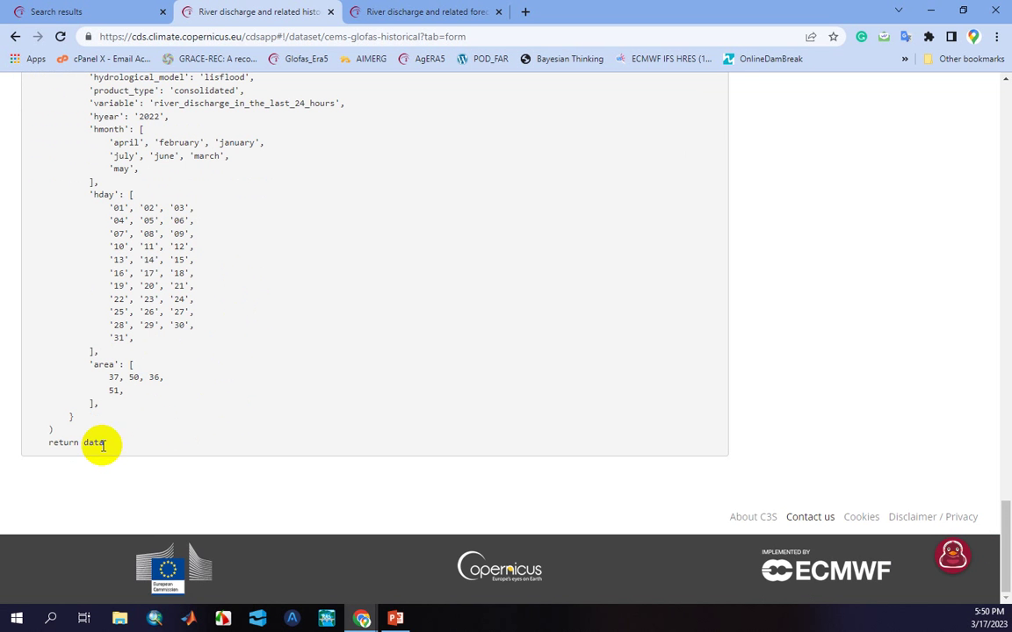
# Select the entire Toolbox request code, from the import line to the return statement, and copy it
pyautogui.moveTo(103, 443); pyautogui.dragTo(52, 395)
pyautogui.scroll(1, 83, 426)
pyautogui.scroll(5, 84, 420)
pyautogui.rightClick(120, 421)
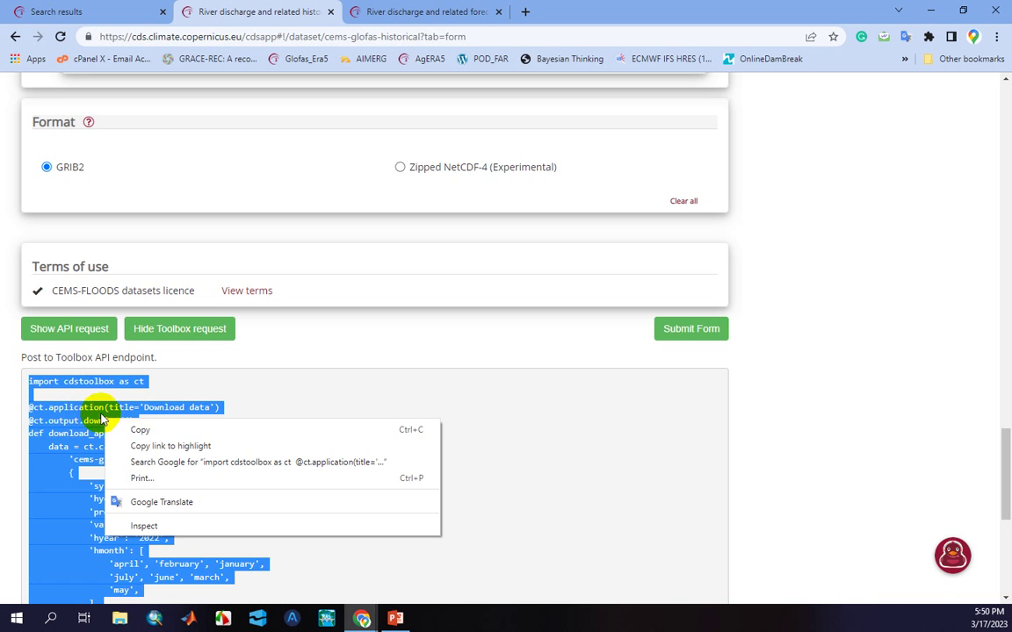
pyautogui.click(140, 428)
# Open the site's Toolbox page in a new browser tab
pyautogui.scroll(15, 659, 404)
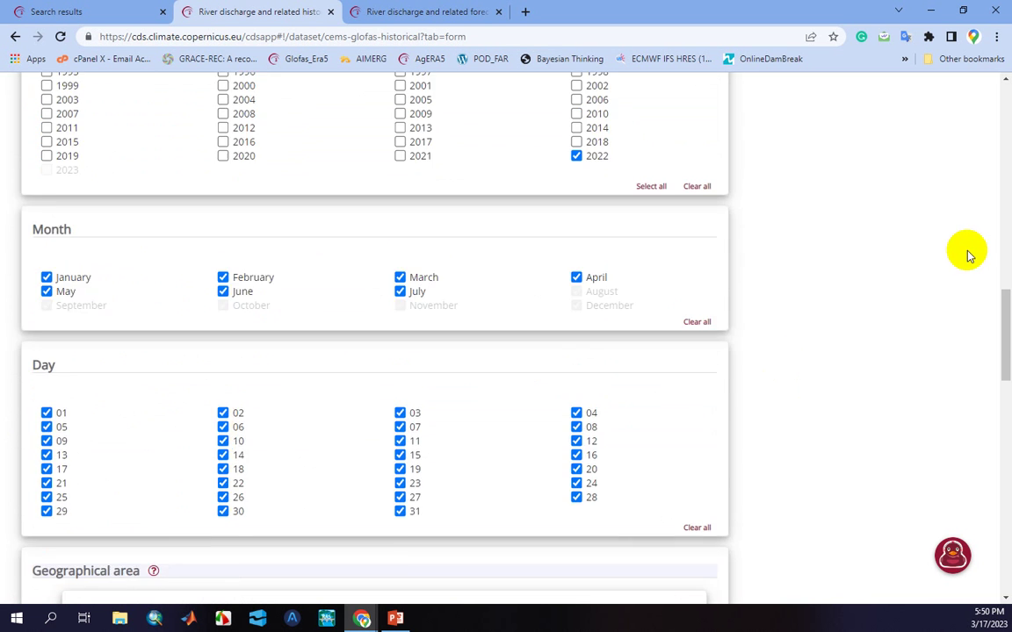
pyautogui.moveTo(1007, 281); pyautogui.dragTo(987, 100)
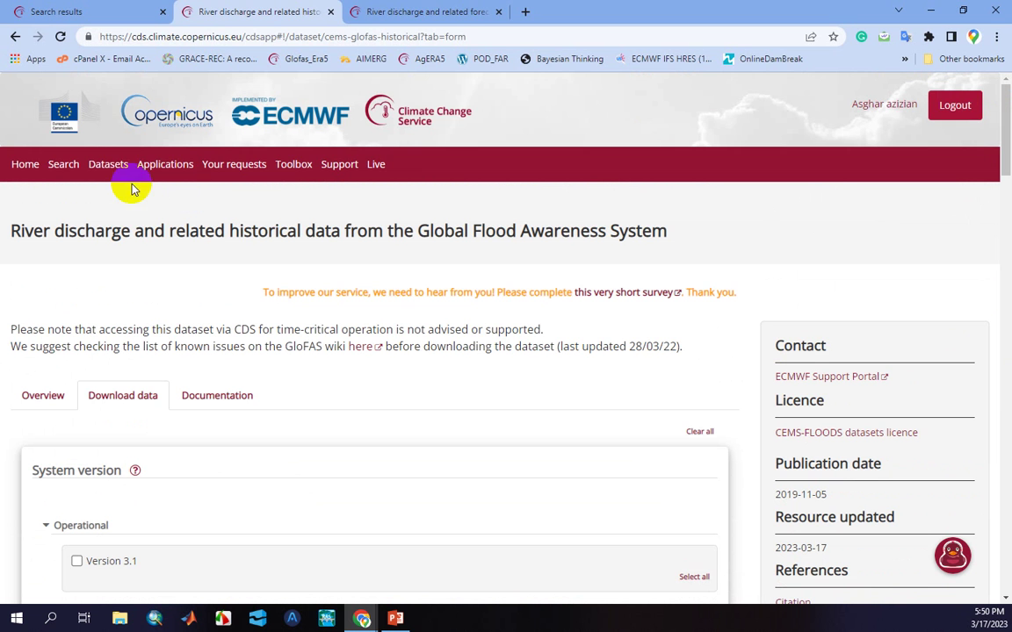
pyautogui.middleClick(268, 165)
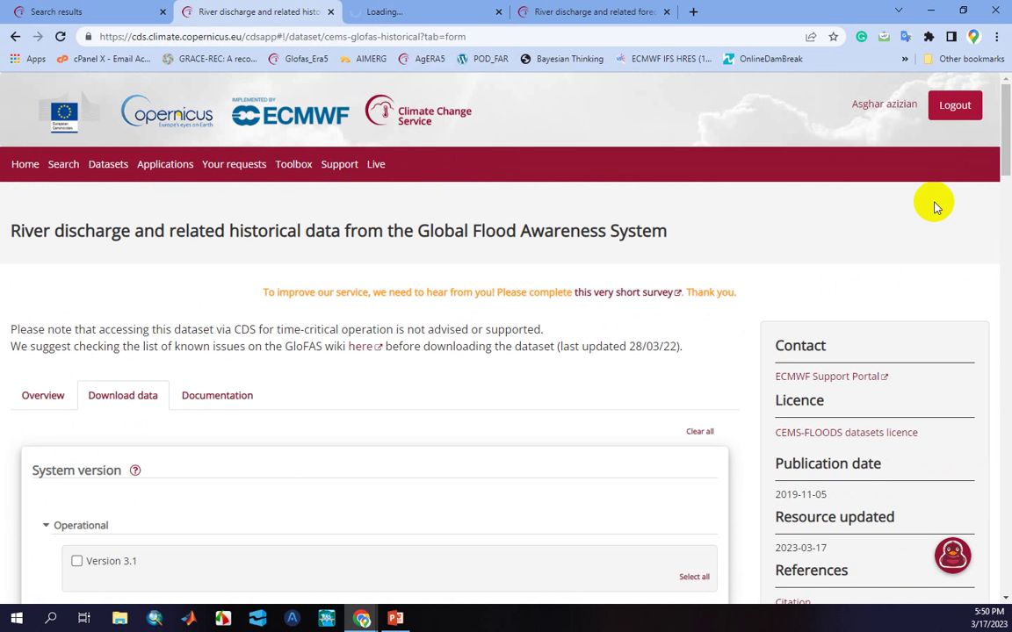
# Submit the GloFAS historical download form and dismiss the rating prompt on the requests page
pyautogui.moveTo(1003, 132); pyautogui.dragTo(988, 523)
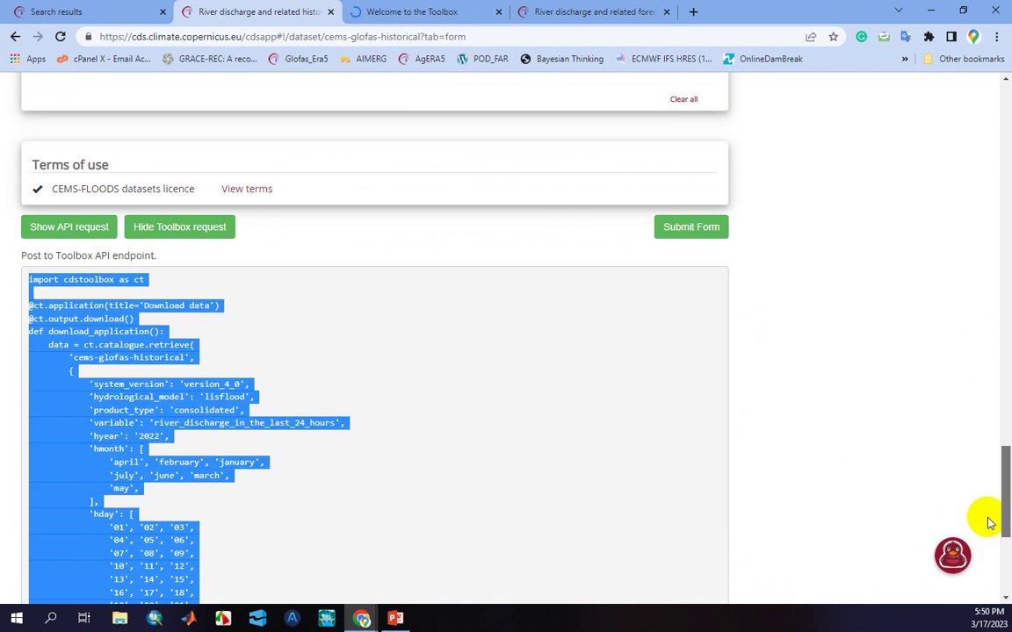
pyautogui.click(527, 363)
pyautogui.click(687, 227)
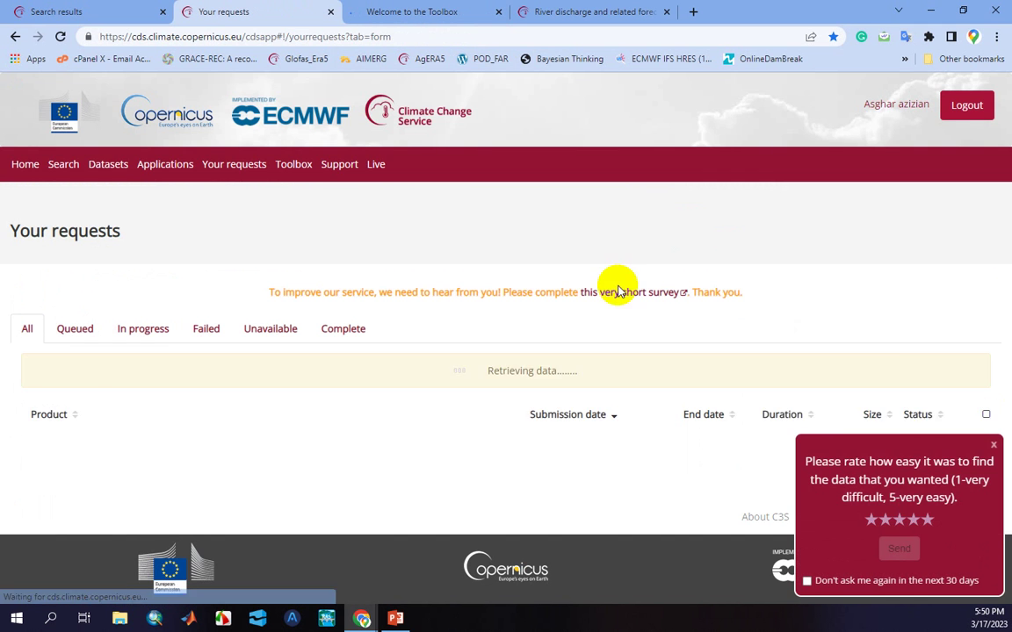
pyautogui.click(993, 448)
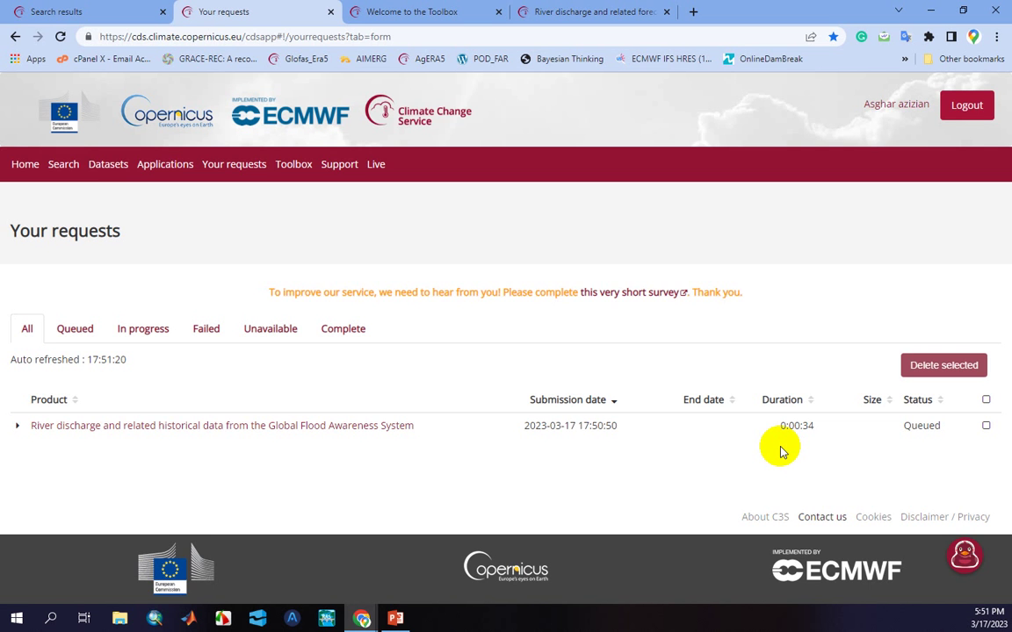
# Open the Toolbox Editor workspace from the Toolbox welcome page
pyautogui.click(413, 11)
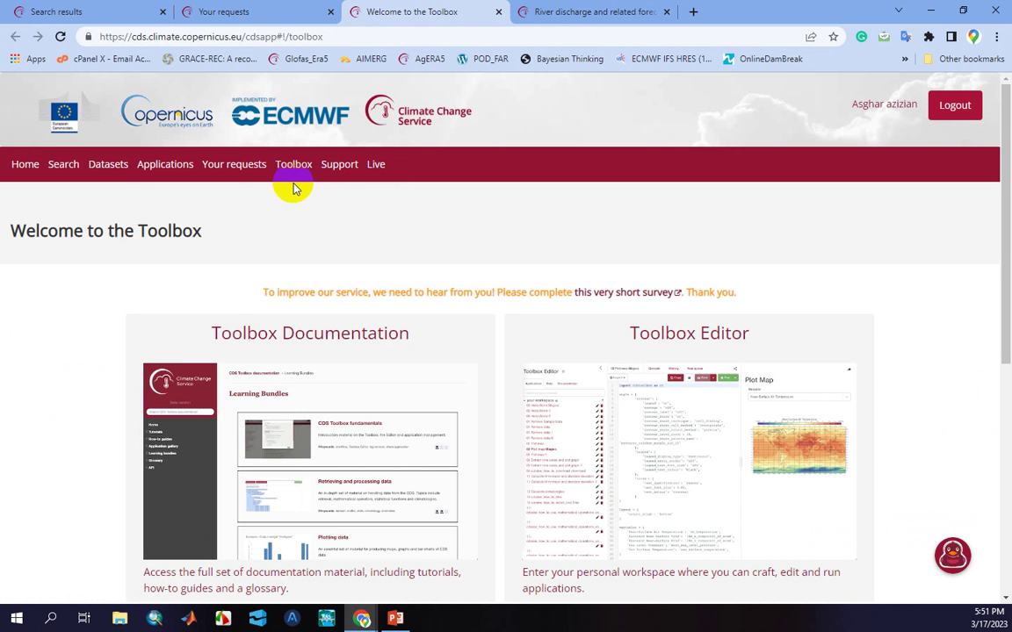
pyautogui.scroll(-2, 911, 336)
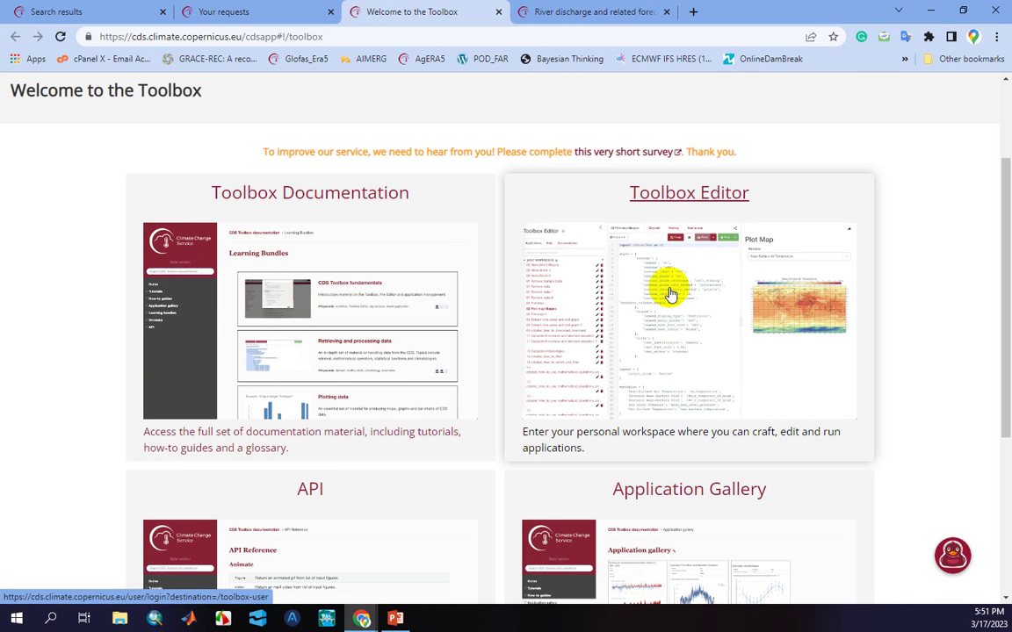
pyautogui.click(693, 248)
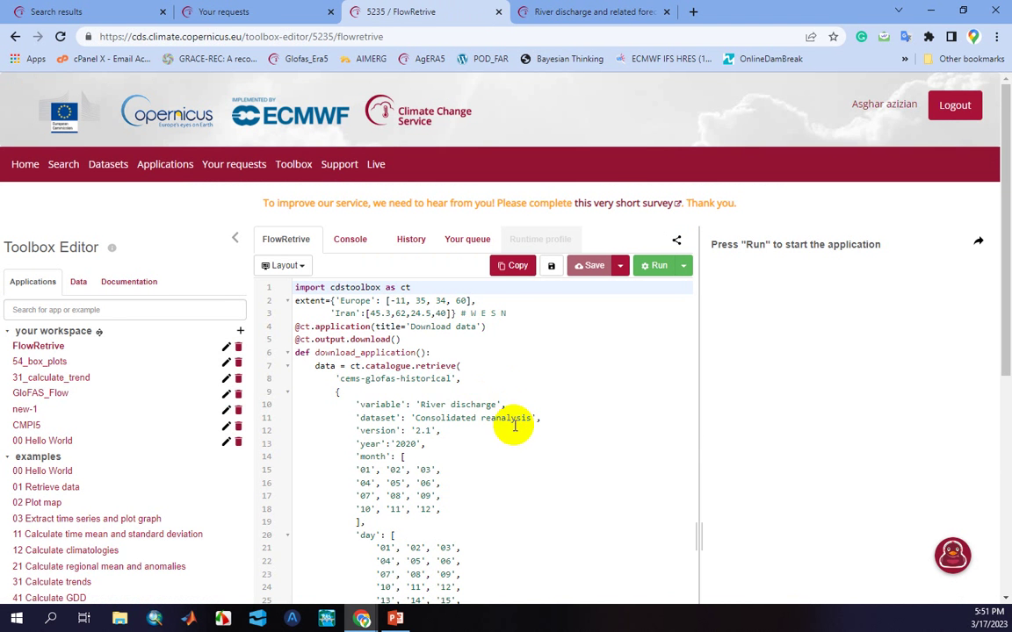
# Add '2021' and '2022' to the year line of the existing FlowRetrive script
pyautogui.scroll(-4, 514, 422)
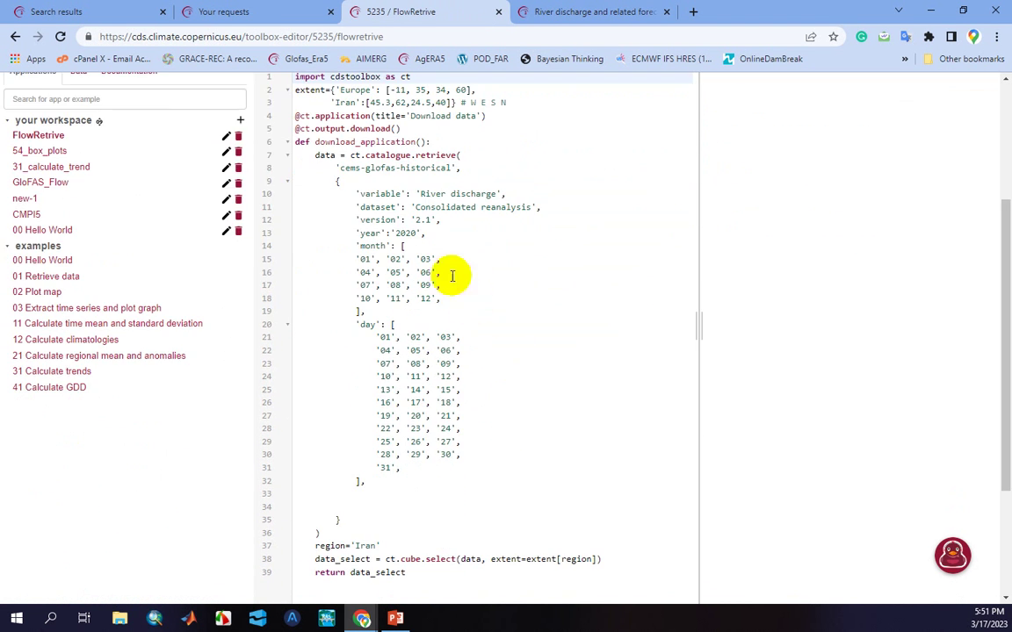
pyautogui.scroll(1, 457, 244)
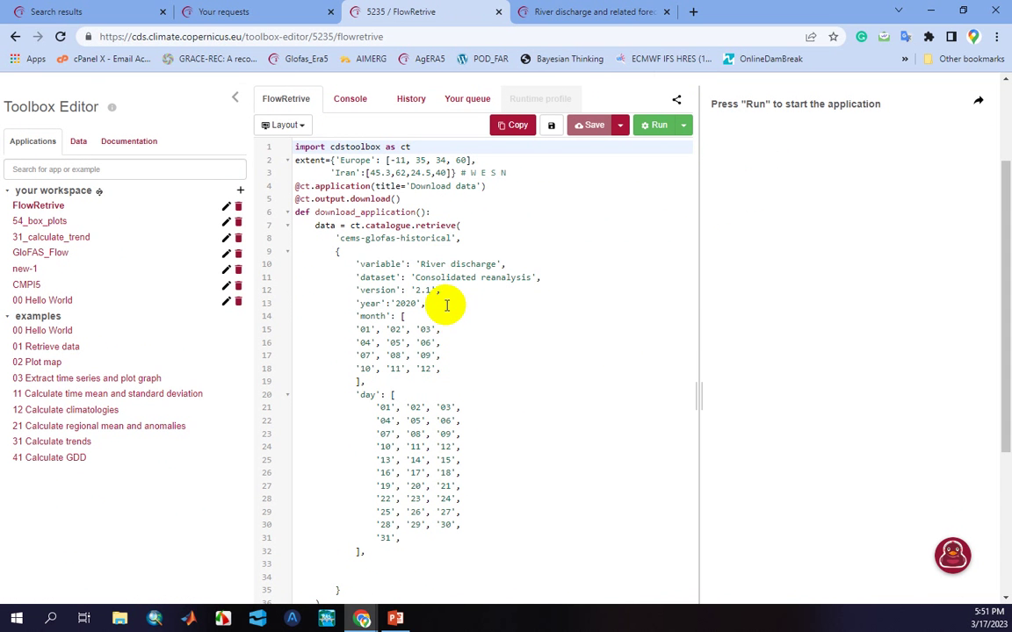
pyautogui.click(445, 303)
pyautogui.moveTo(431, 265); pyautogui.dragTo(497, 264)
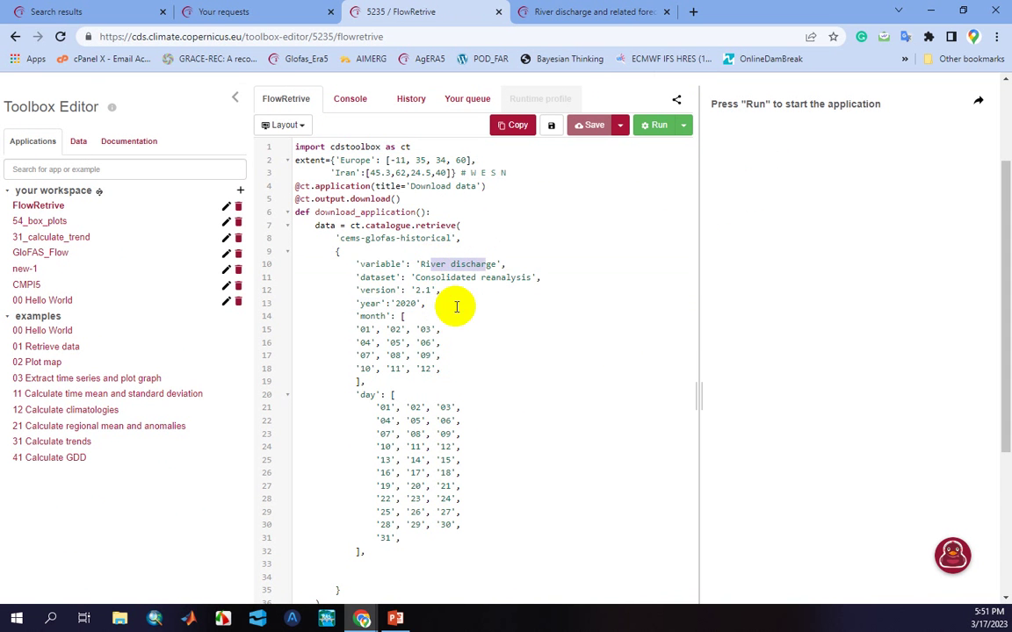
pyautogui.click(394, 290)
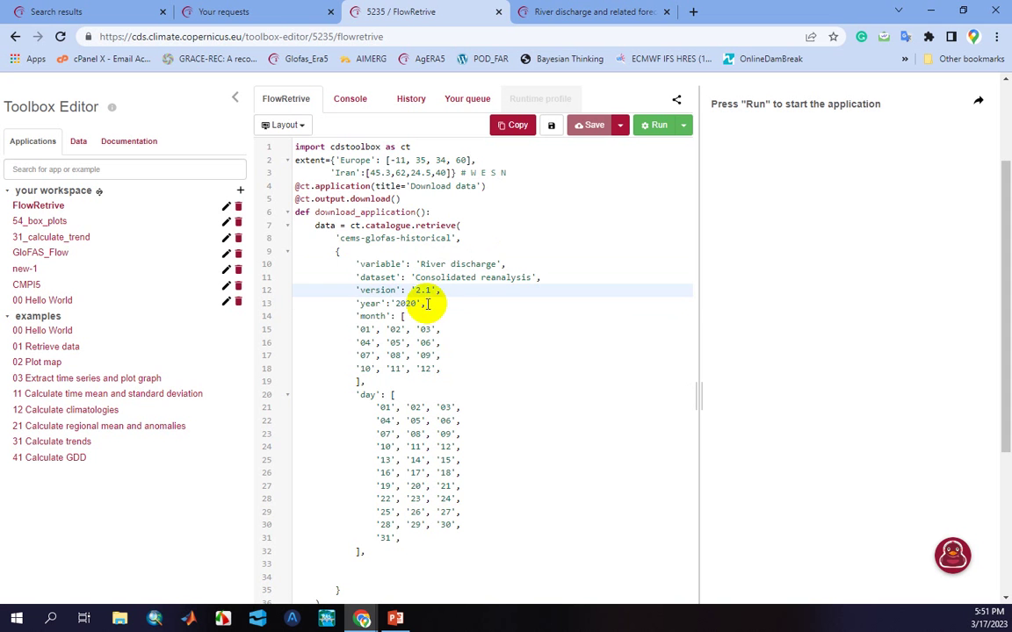
pyautogui.click(425, 302)
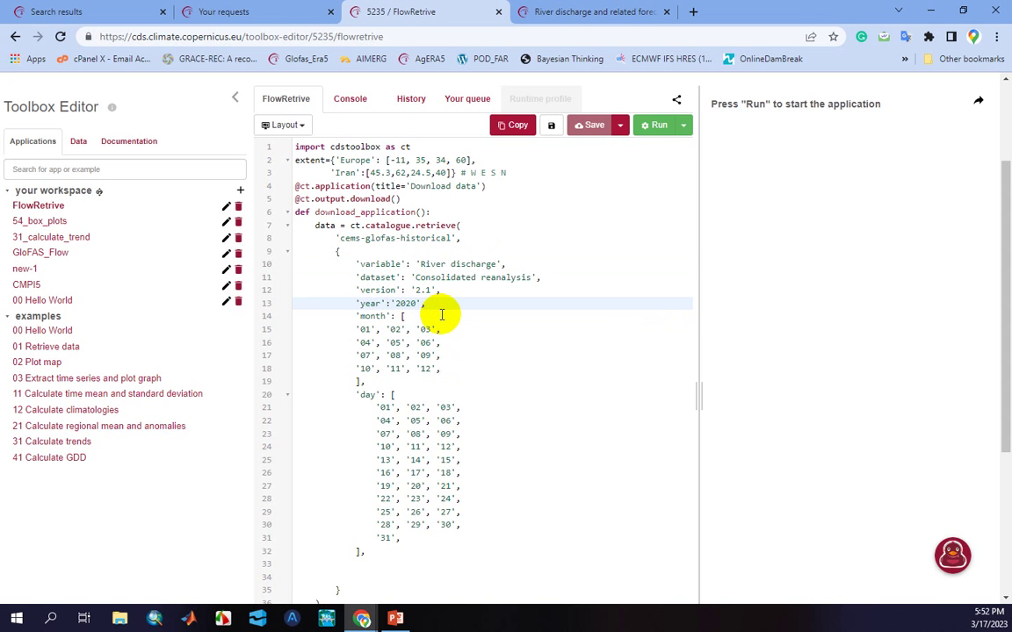
pyautogui.write("'2021','2022")
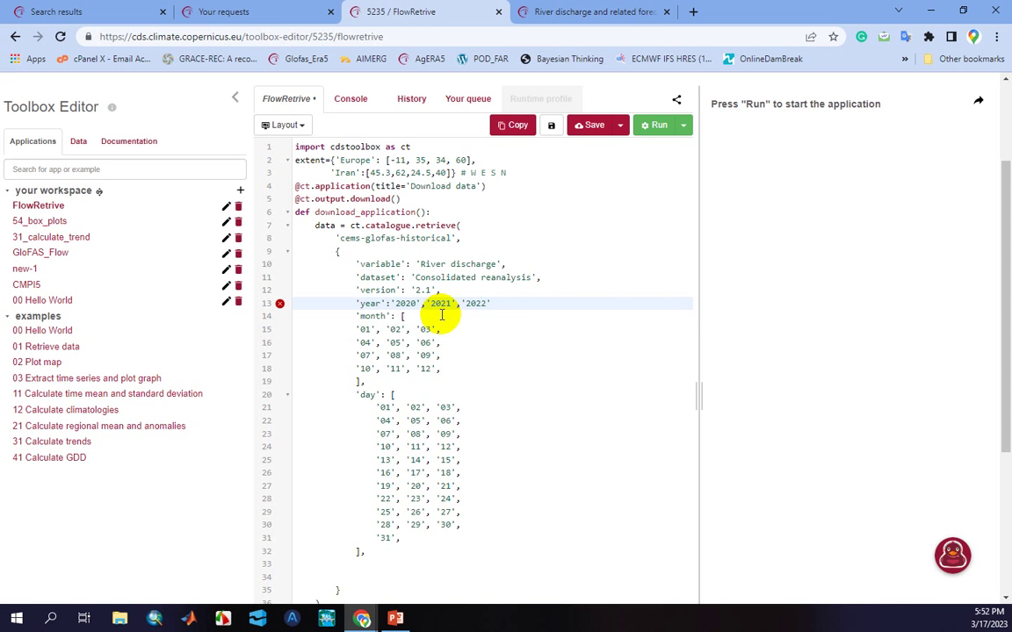
pyautogui.click(514, 315)
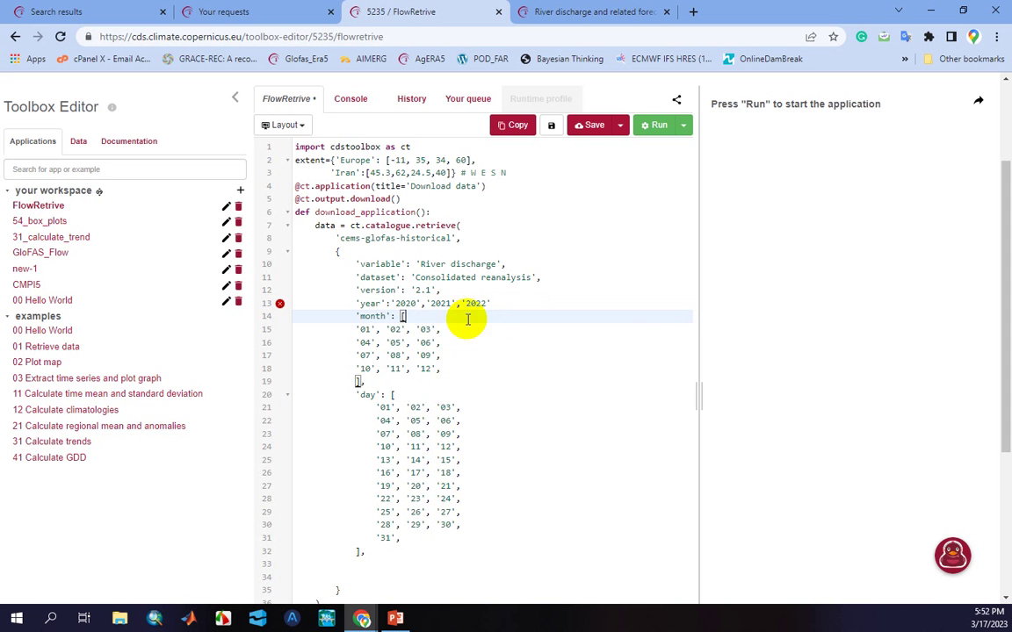
# Examine the month and day lists and the line that selects the region extent in the FlowRetrive script
pyautogui.moveTo(345, 332); pyautogui.dragTo(451, 368)
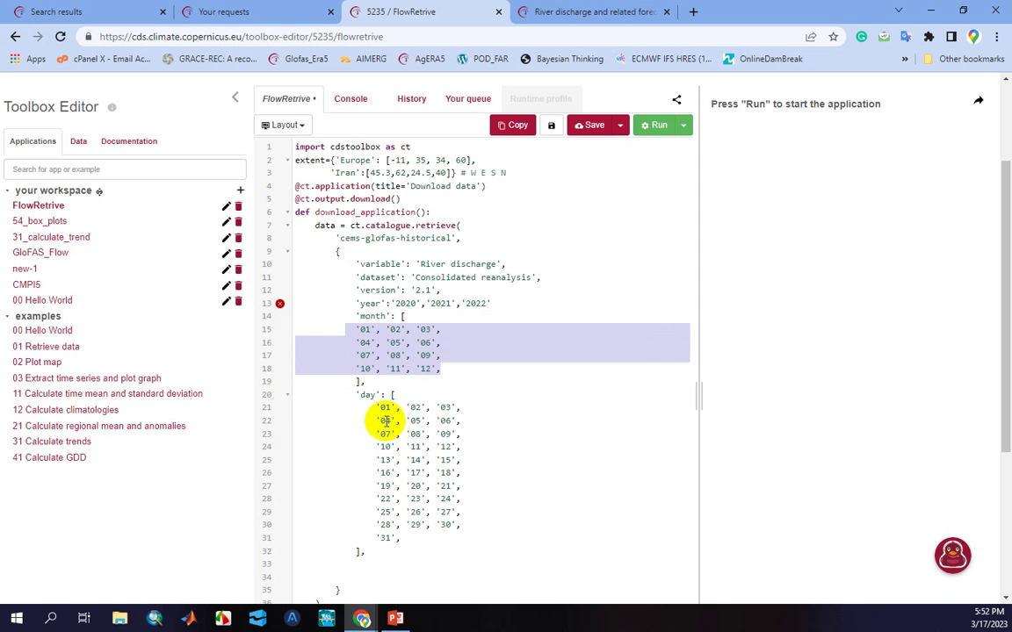
pyautogui.moveTo(361, 408); pyautogui.dragTo(422, 416)
pyautogui.scroll(-3, 492, 446)
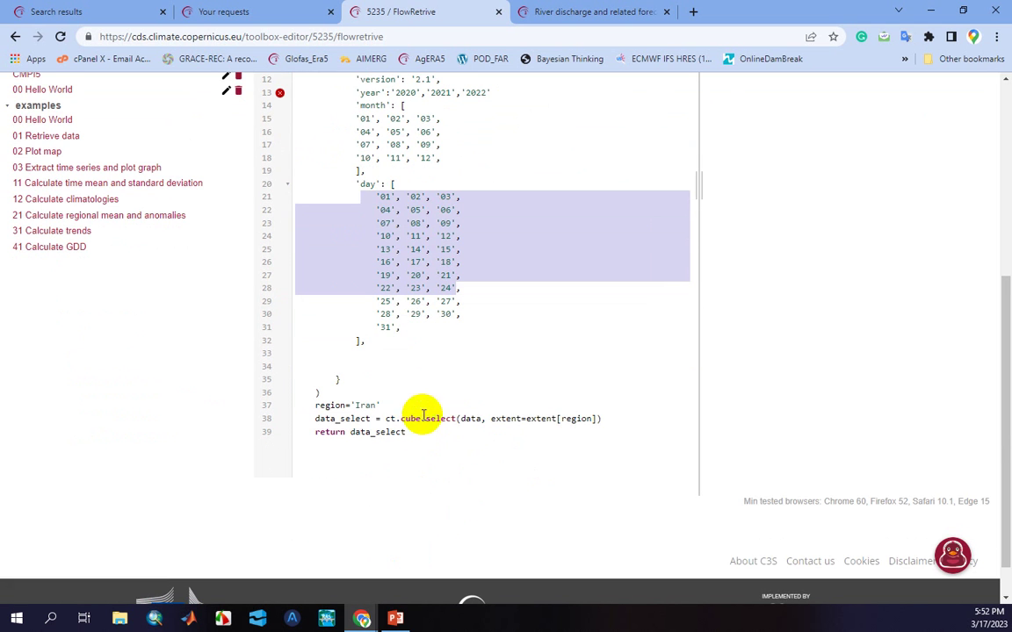
pyautogui.moveTo(608, 418); pyautogui.dragTo(311, 414)
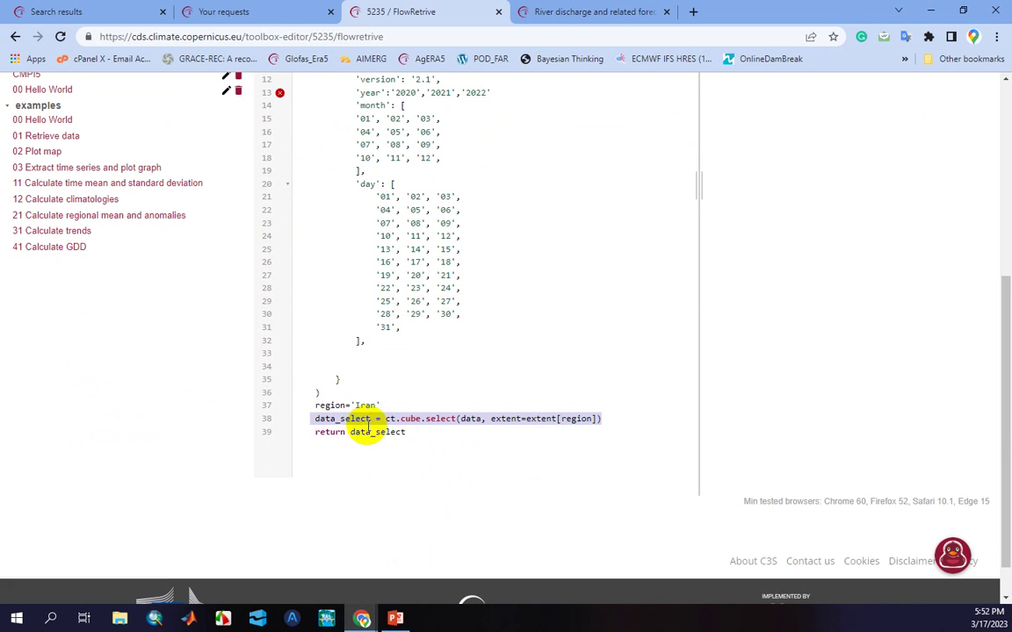
# Replace the entire FlowRetrive script with the copied Toolbox request code
pyautogui.click(429, 440)
pyautogui.hotkey('ctrl', 'a')
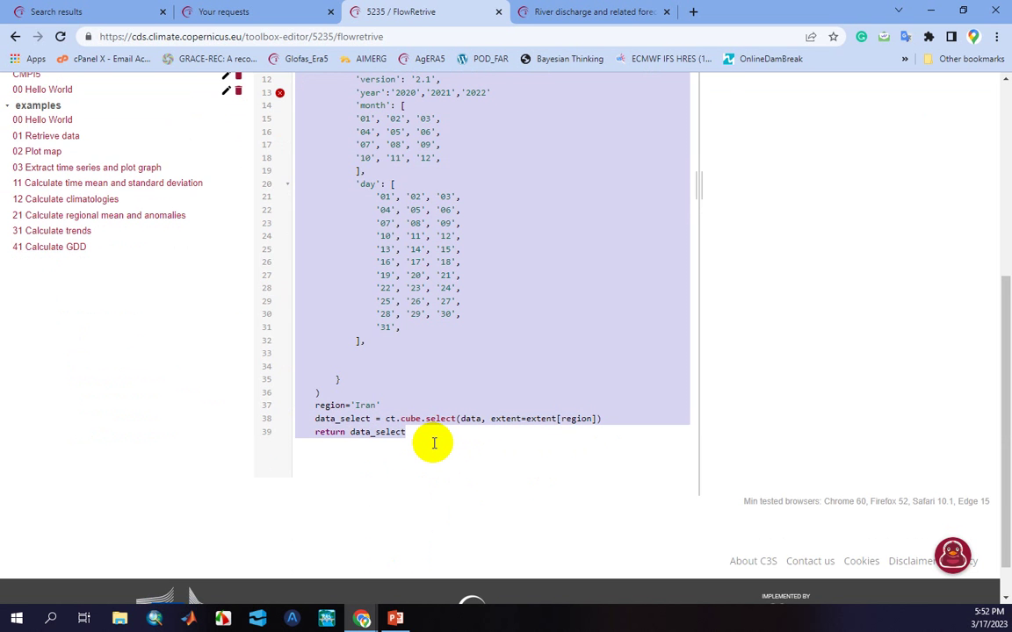
pyautogui.press('BackSpace')
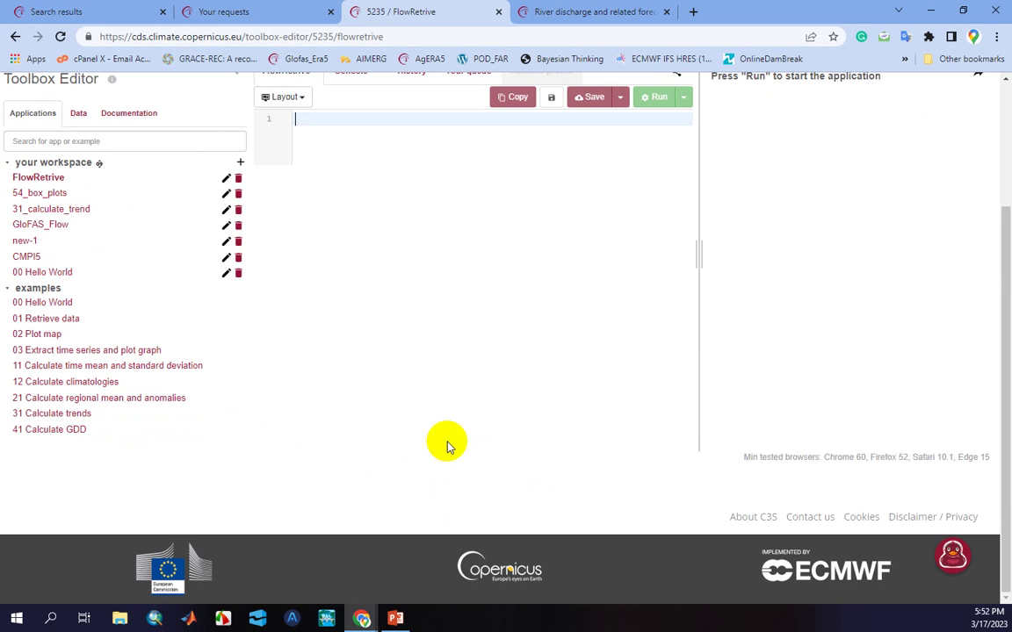
pyautogui.rightClick(343, 122)
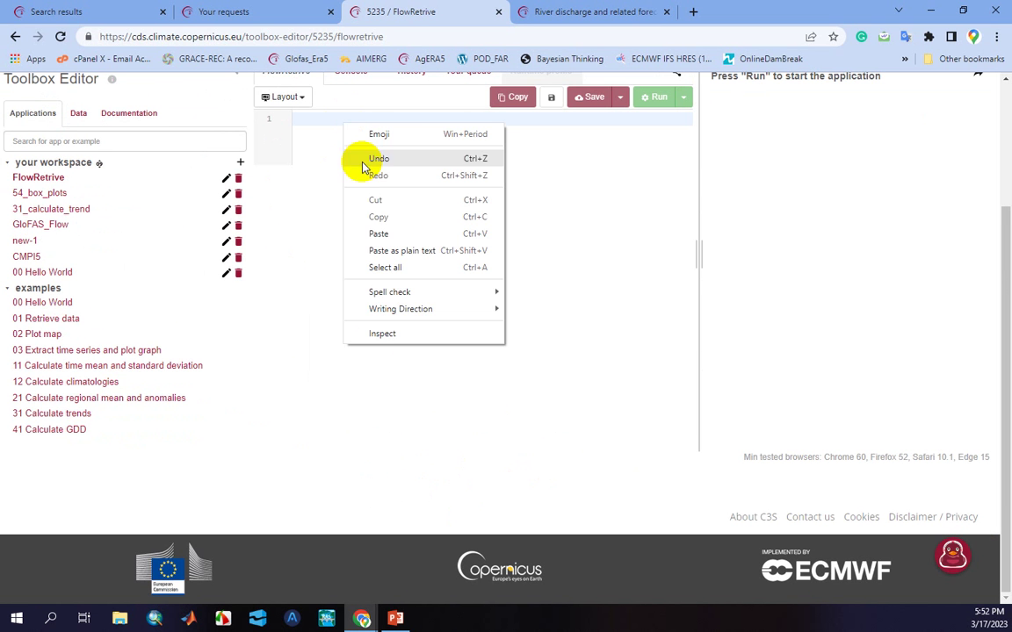
pyautogui.click(379, 233)
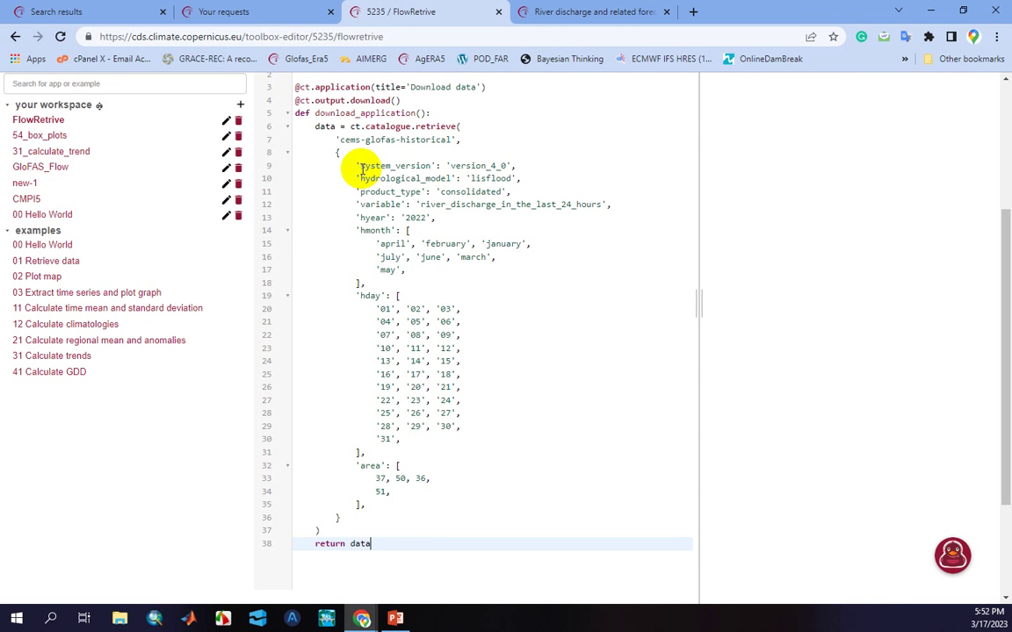
# Add '2023' to the hyear line of the pasted code and duplicate the '2022','2023' pair after it
pyautogui.click(491, 165)
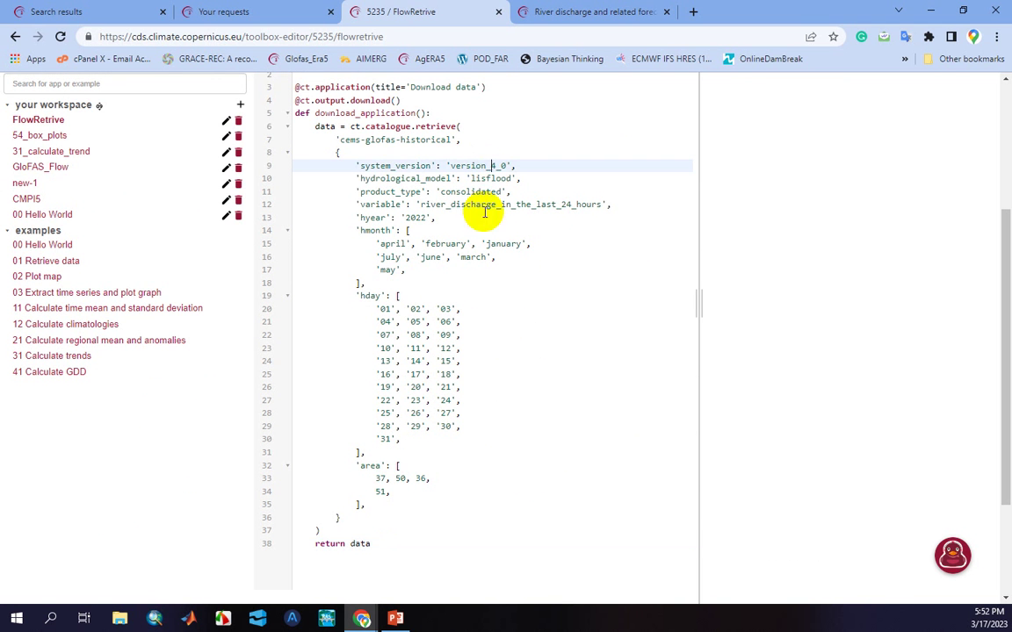
pyautogui.click(470, 192)
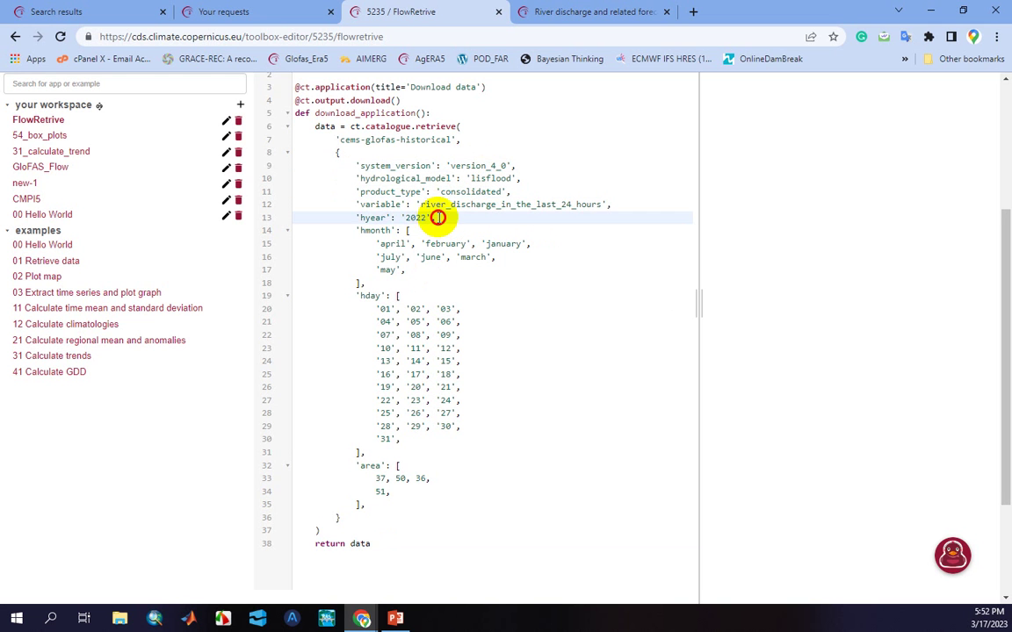
pyautogui.moveTo(435, 219); pyautogui.dragTo(402, 220)
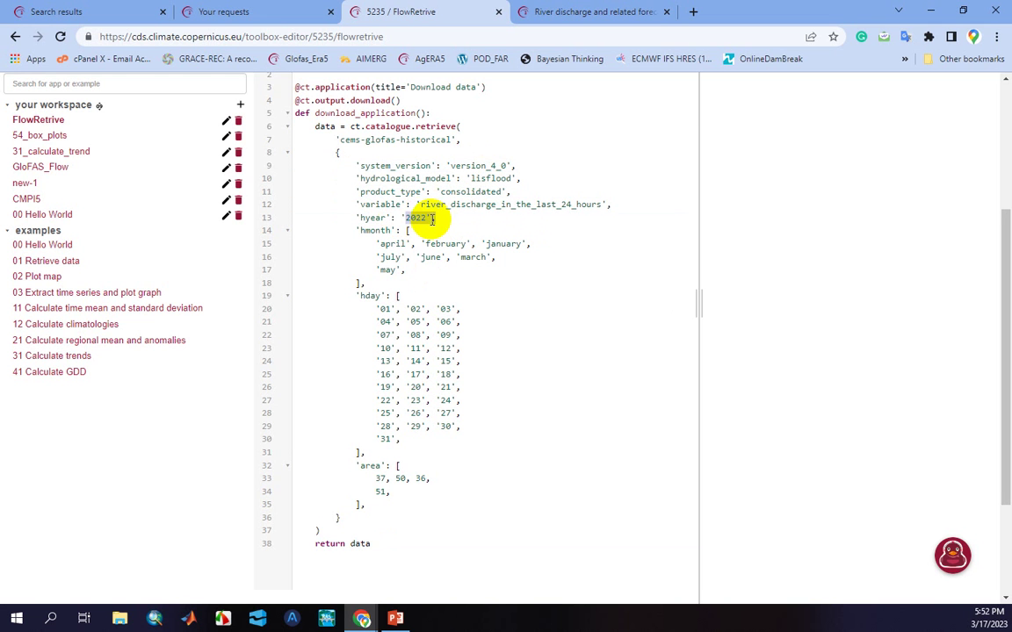
pyautogui.click(438, 218)
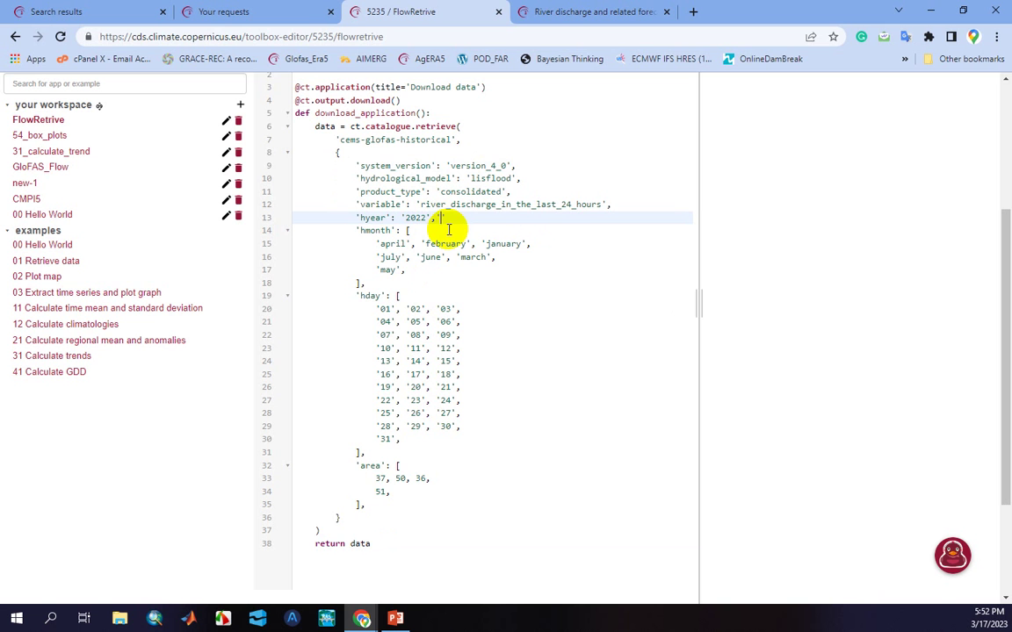
pyautogui.write("'2023")
pyautogui.doubleClick(422, 223)
pyautogui.moveTo(422, 222); pyautogui.dragTo(467, 221)
pyautogui.rightClick(459, 225)
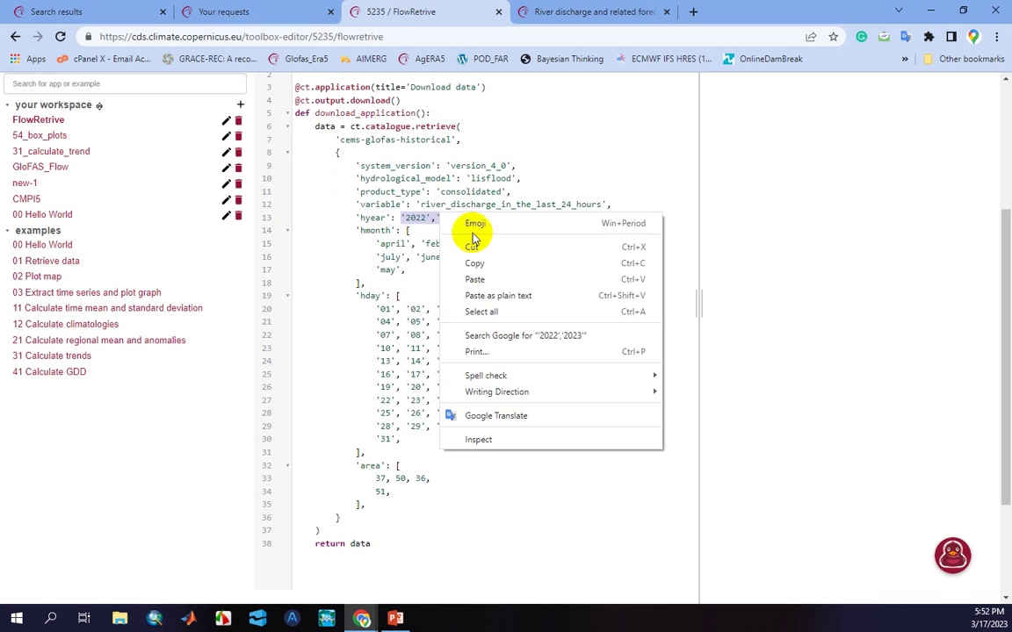
pyautogui.click(481, 262)
pyautogui.click(474, 219)
pyautogui.write(',')
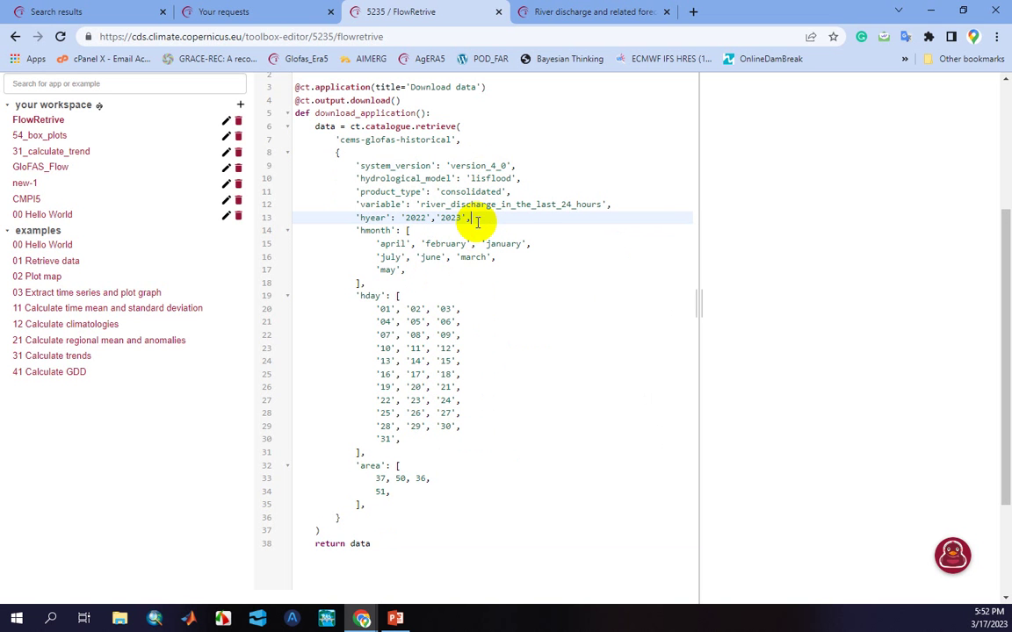
pyautogui.hotkey('ctrl', 'v')
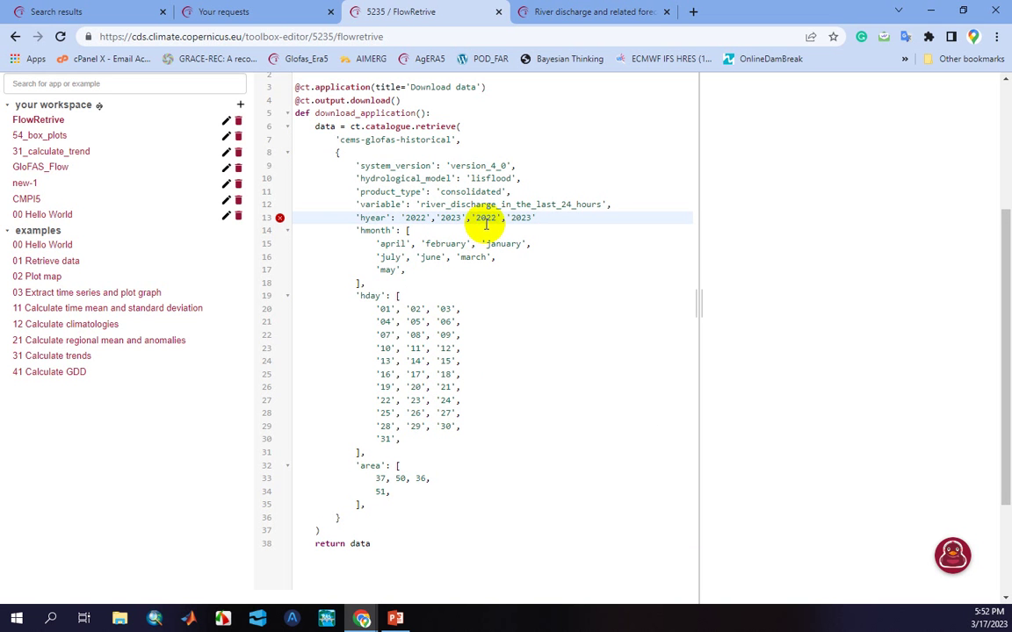
# Change the first two hyear entries to 2020 and 2021
pyautogui.click(423, 220)
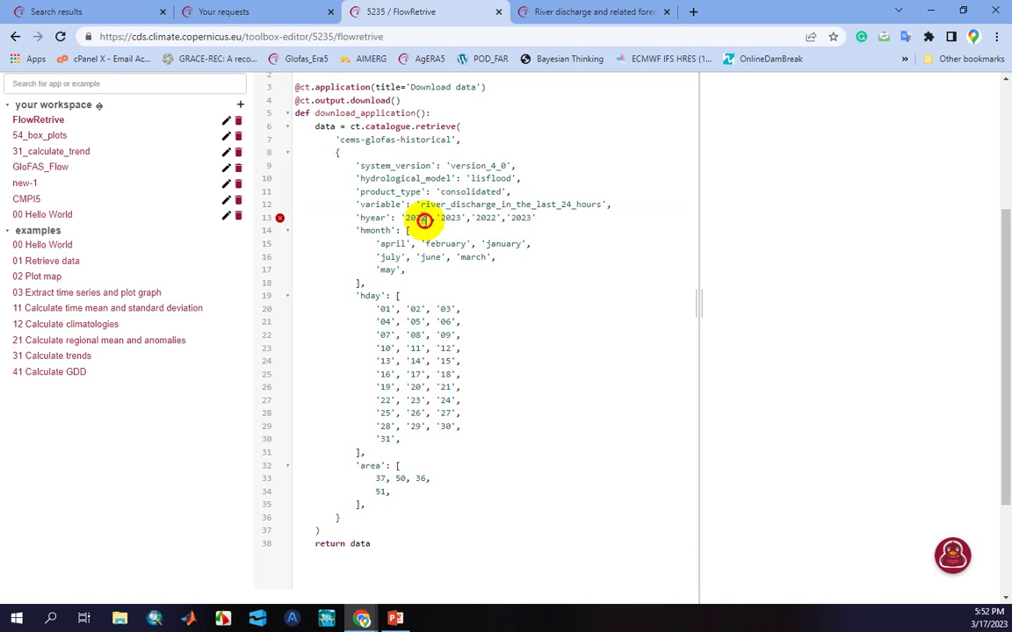
pyautogui.press('BackSpace')
pyautogui.write('0')
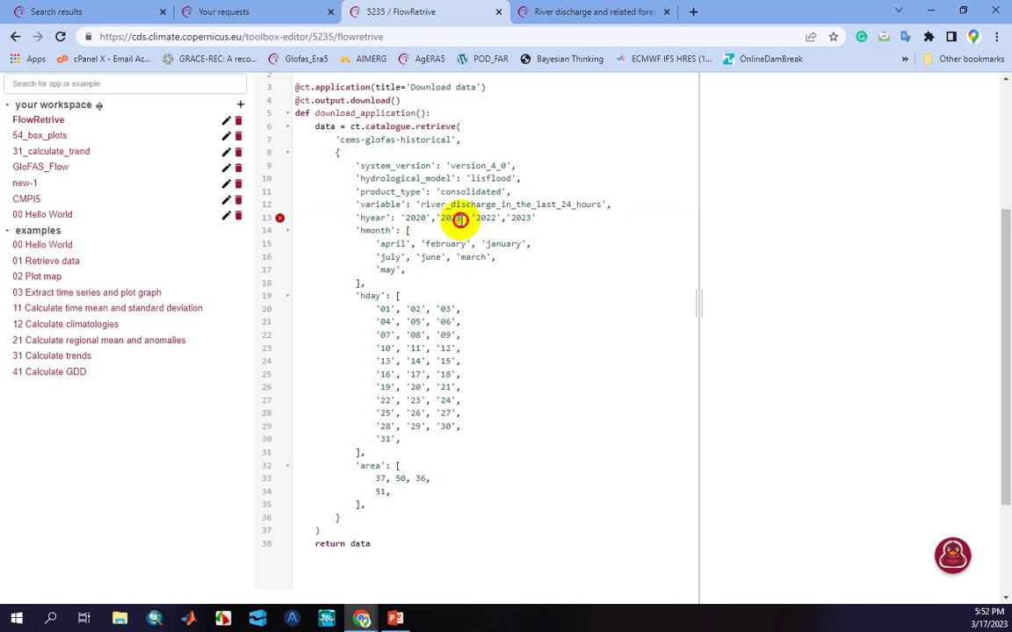
pyautogui.click(460, 220)
pyautogui.press('BackSpace')
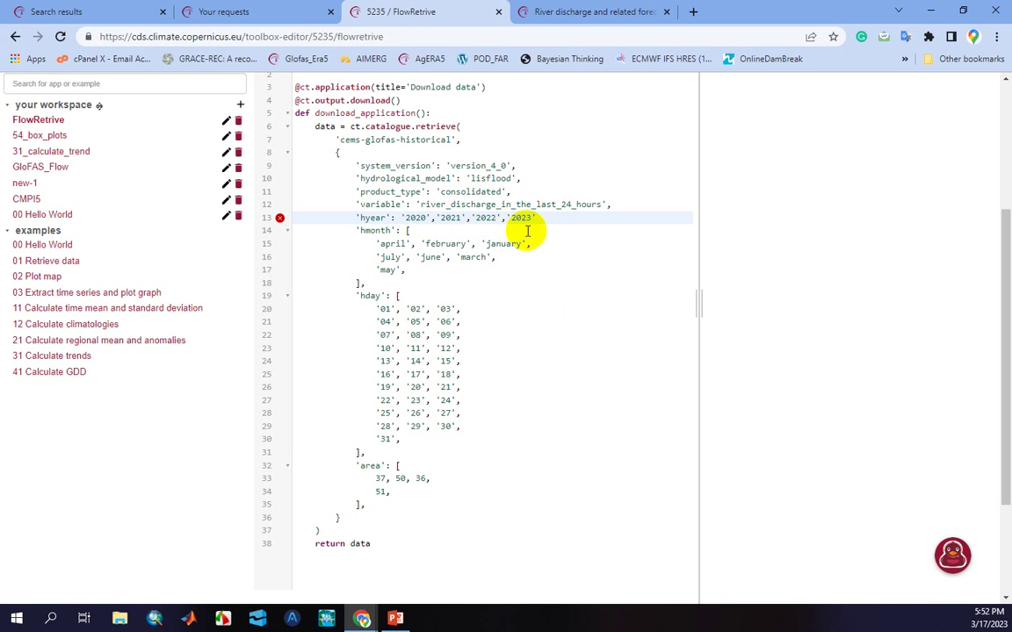
pyautogui.write('1')
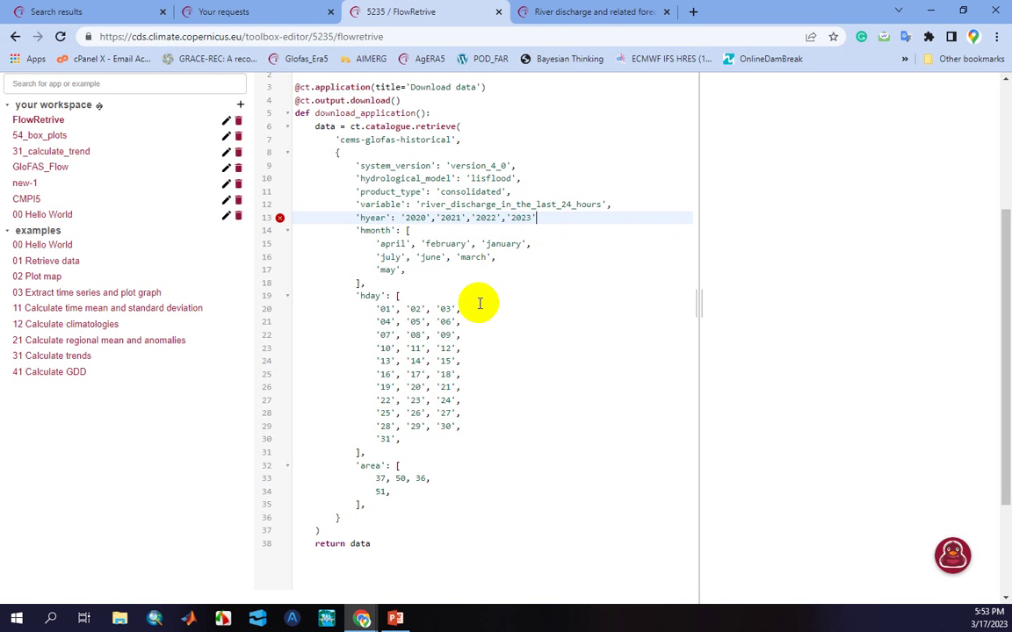
# Check the area parameter, save the edited FlowRetrive script and try to run it
pyautogui.moveTo(411, 492); pyautogui.dragTo(345, 470)
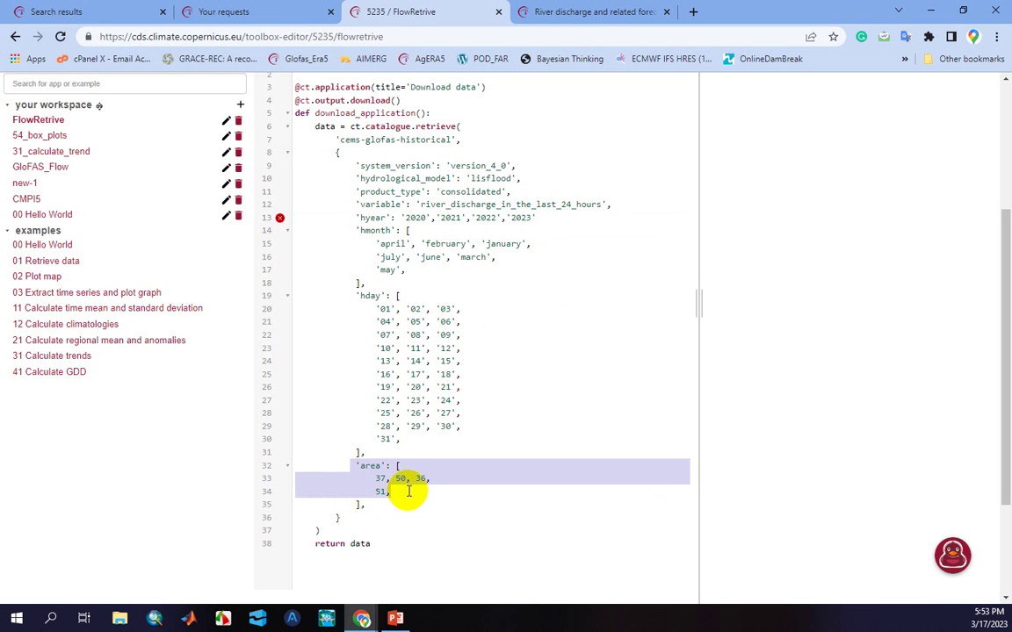
pyautogui.scroll(3, 548, 377)
pyautogui.scroll(1, 548, 377)
pyautogui.click(586, 266)
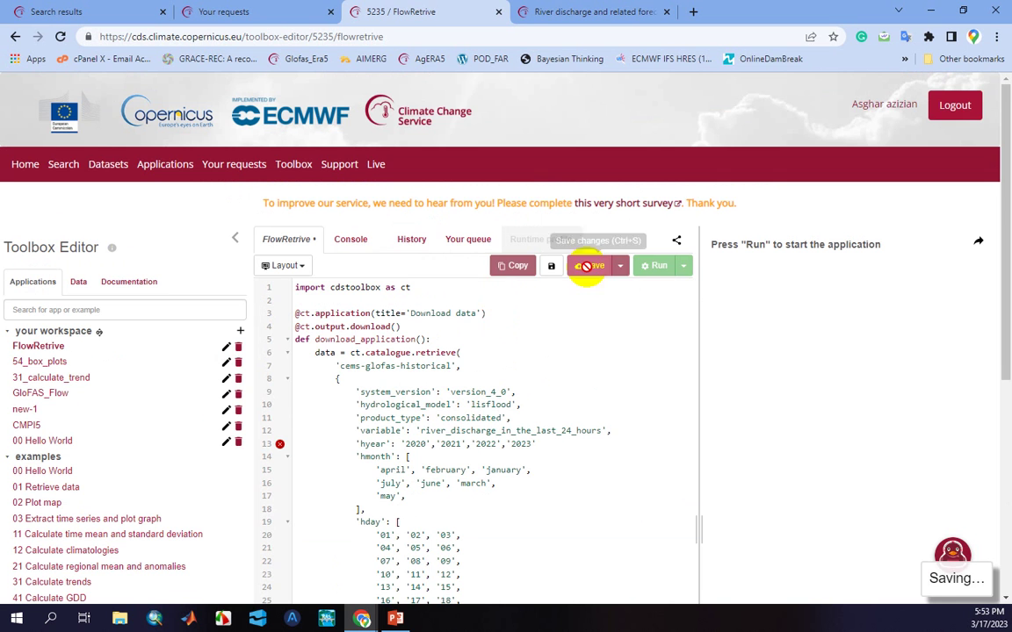
pyautogui.scroll(-1, 606, 382)
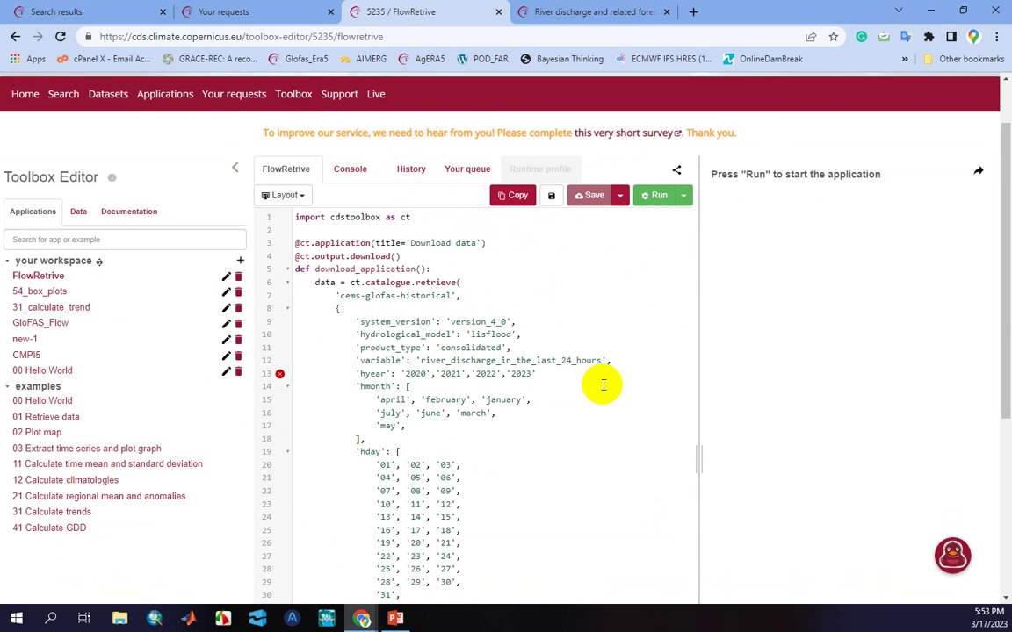
pyautogui.click(657, 199)
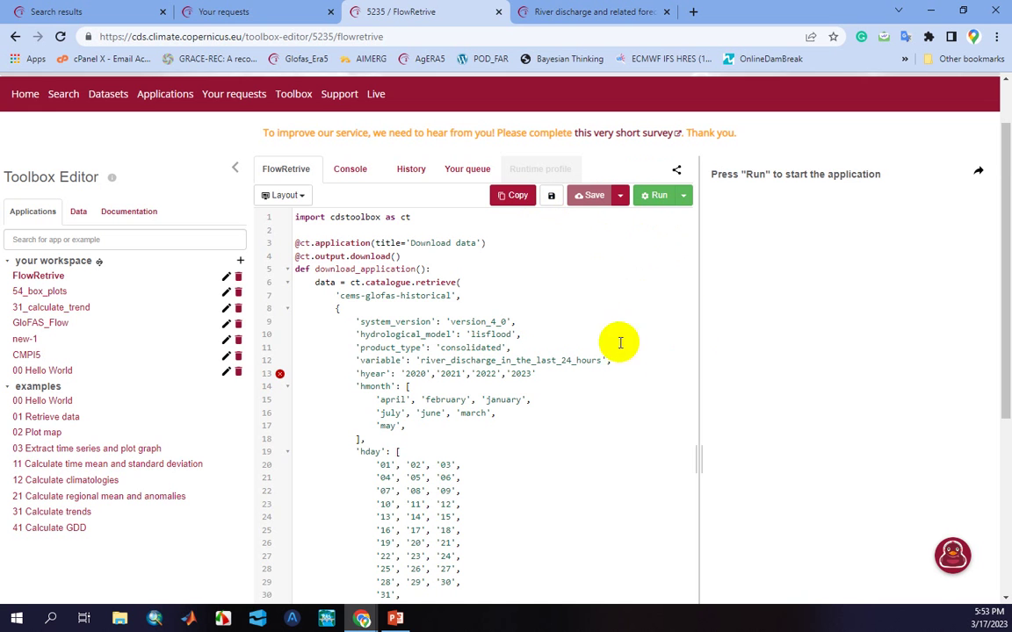
# Return to the list of submitted requests to check the status of the river discharge request
pyautogui.click(226, 10)
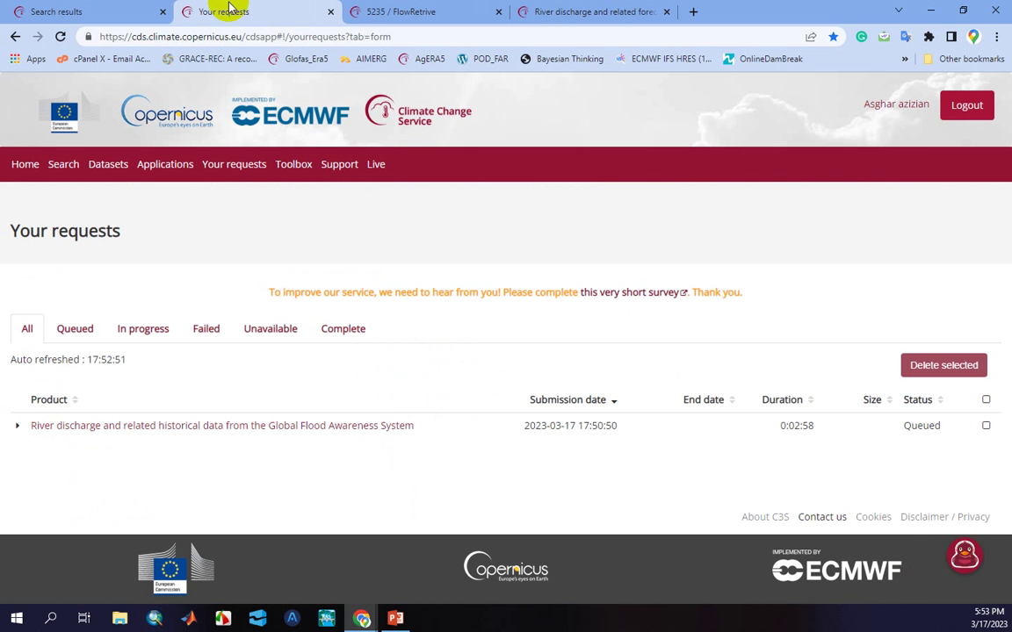